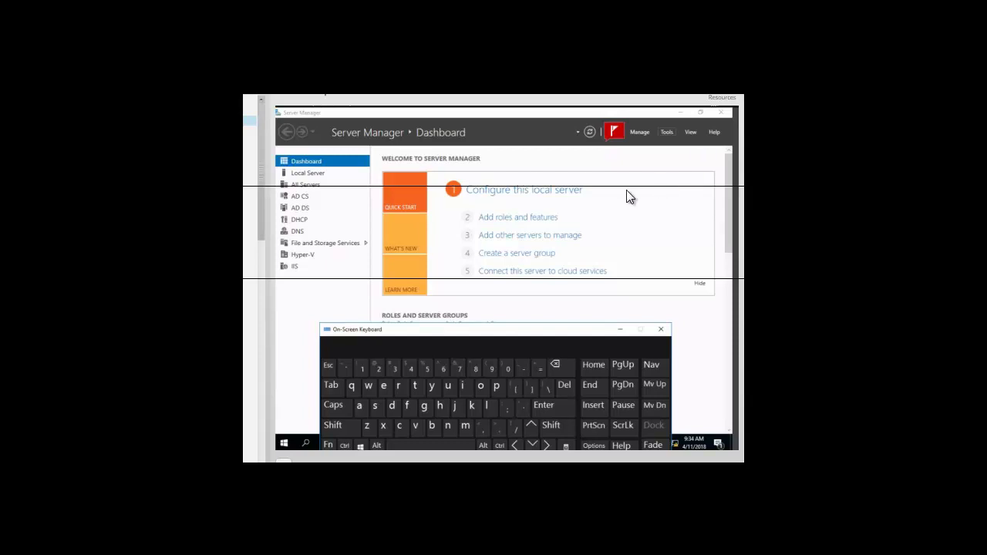
# Step: Open the Certification Authority console and display the Extensions settings in the properties of contoso-DC-CA
pyautogui.click(667, 133)
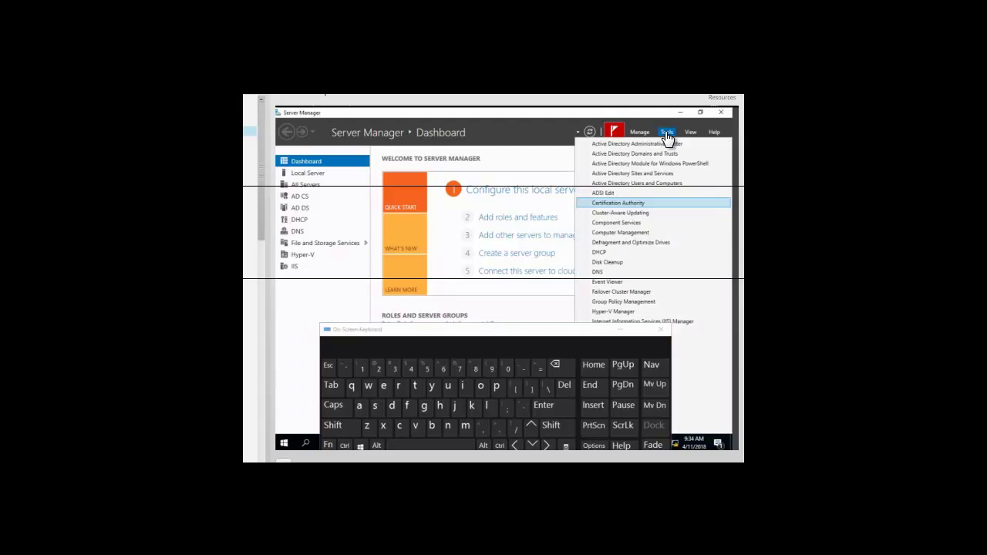
pyautogui.click(631, 204)
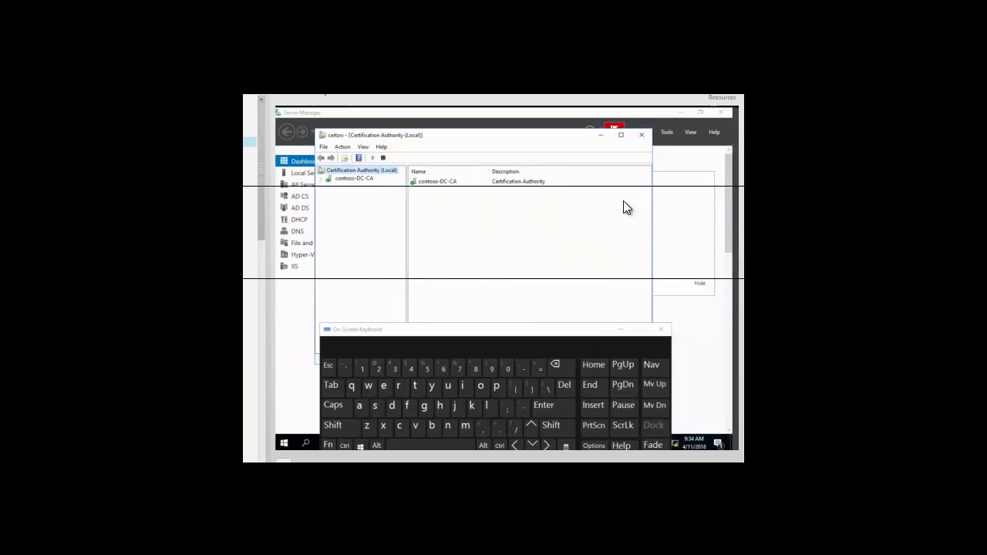
pyautogui.rightClick(348, 180)
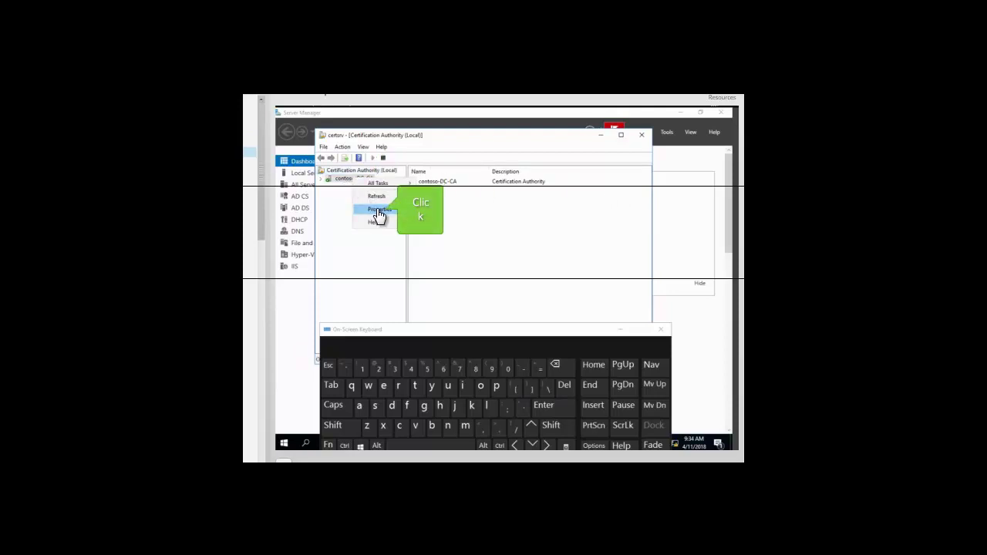
pyautogui.click(377, 210)
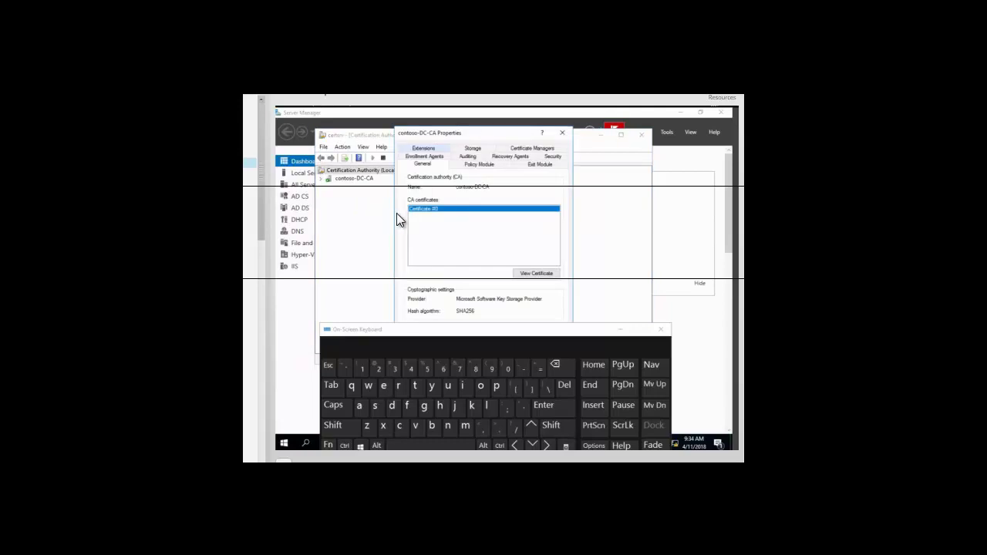
pyautogui.click(424, 149)
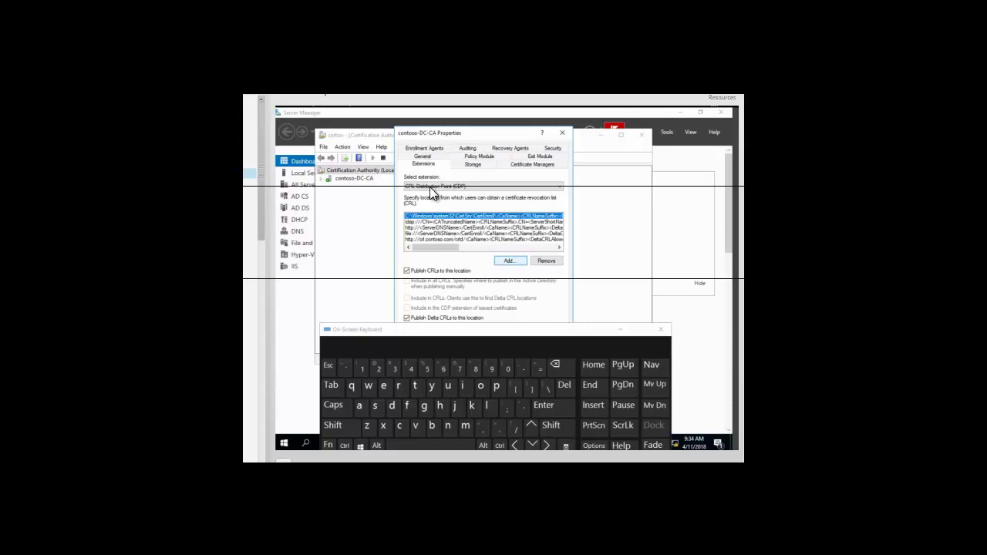
pyautogui.click(508, 262)
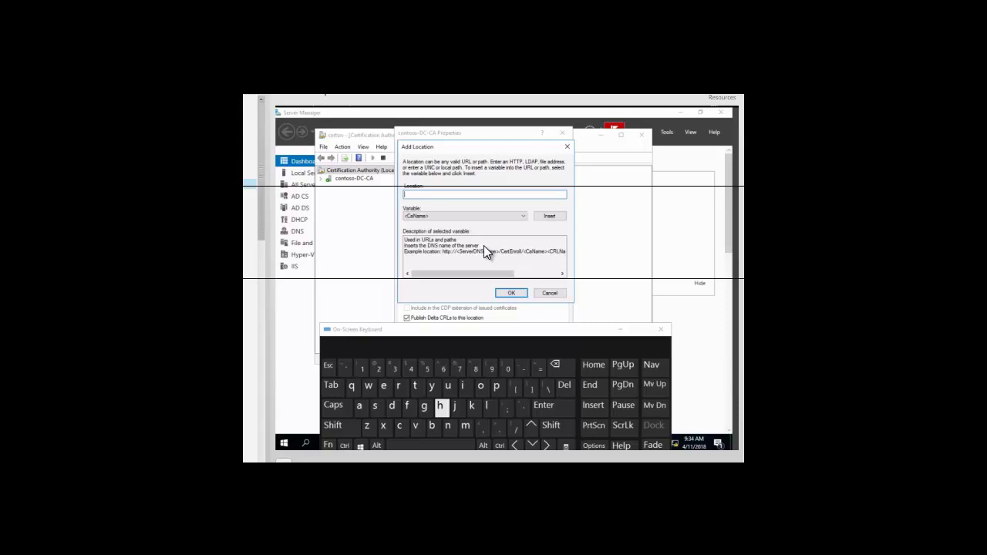
pyautogui.click(441, 407)
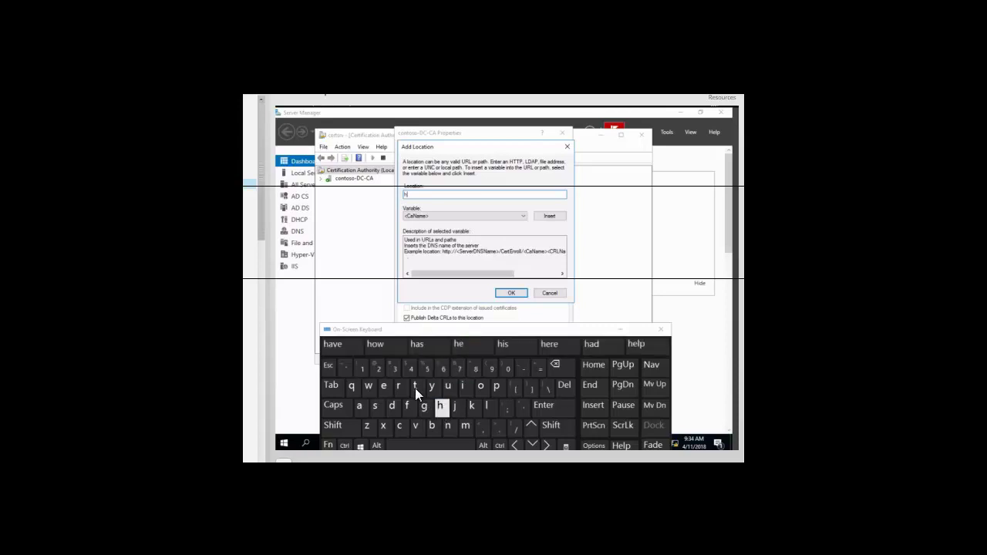
pyautogui.click(415, 385)
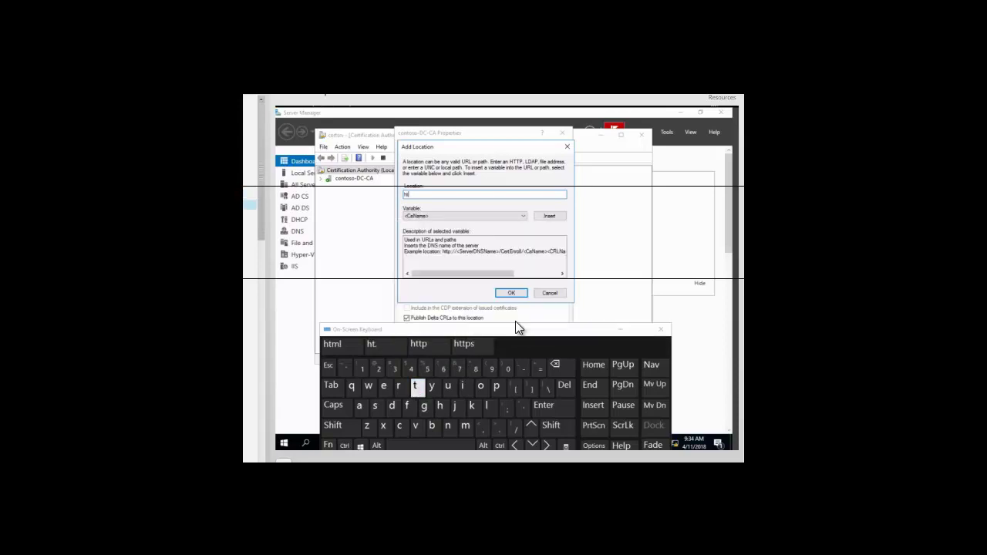
pyautogui.click(415, 387)
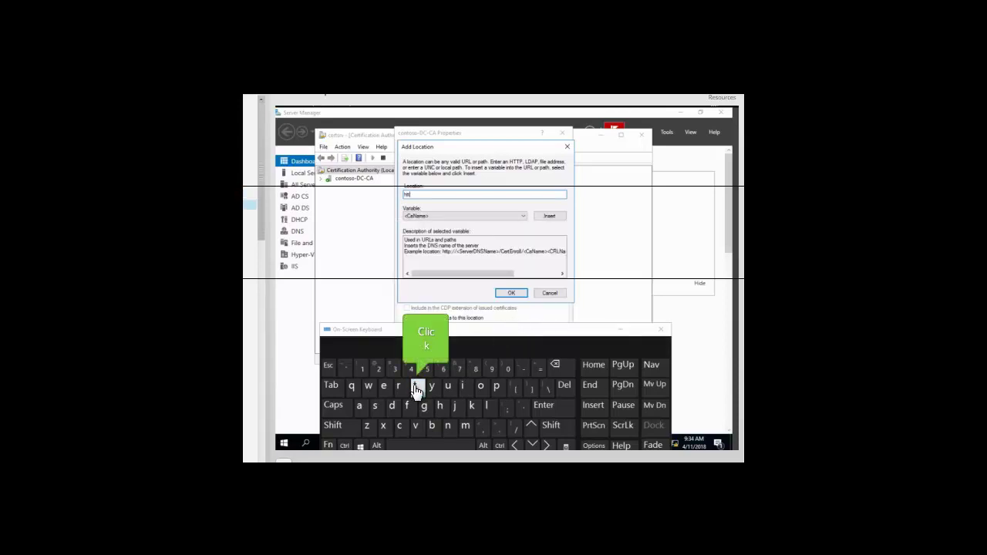
pyautogui.click(497, 393)
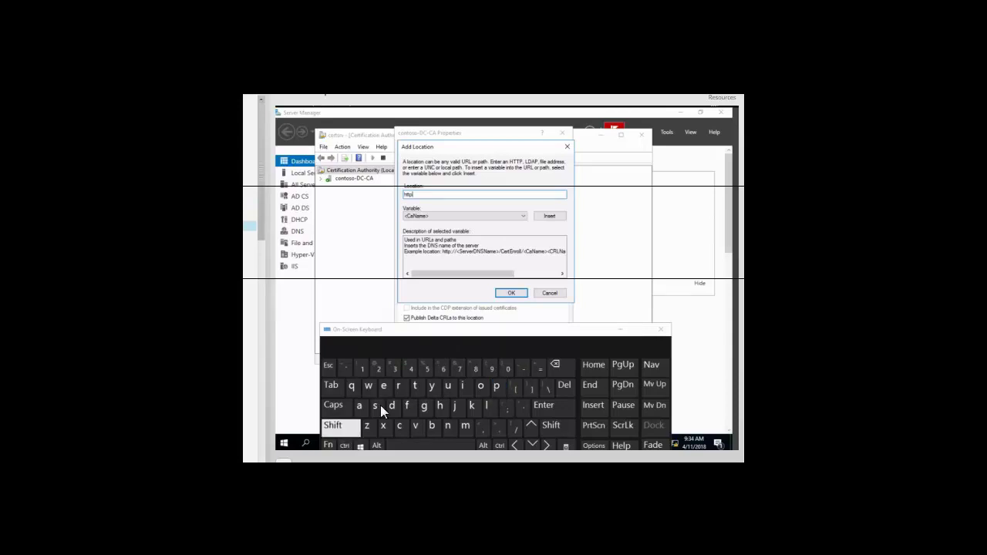
pyautogui.click(337, 433)
pyautogui.click(338, 434)
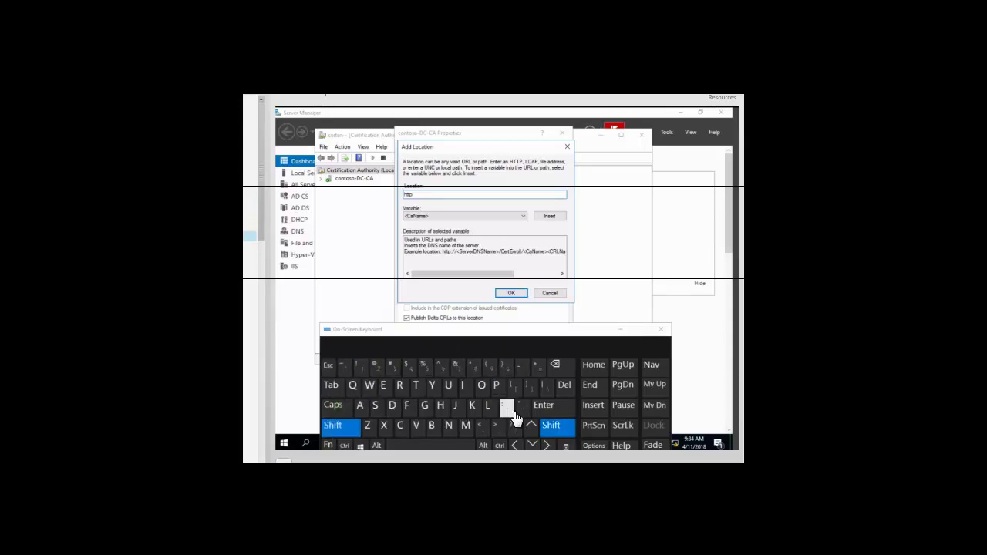
pyautogui.click(507, 415)
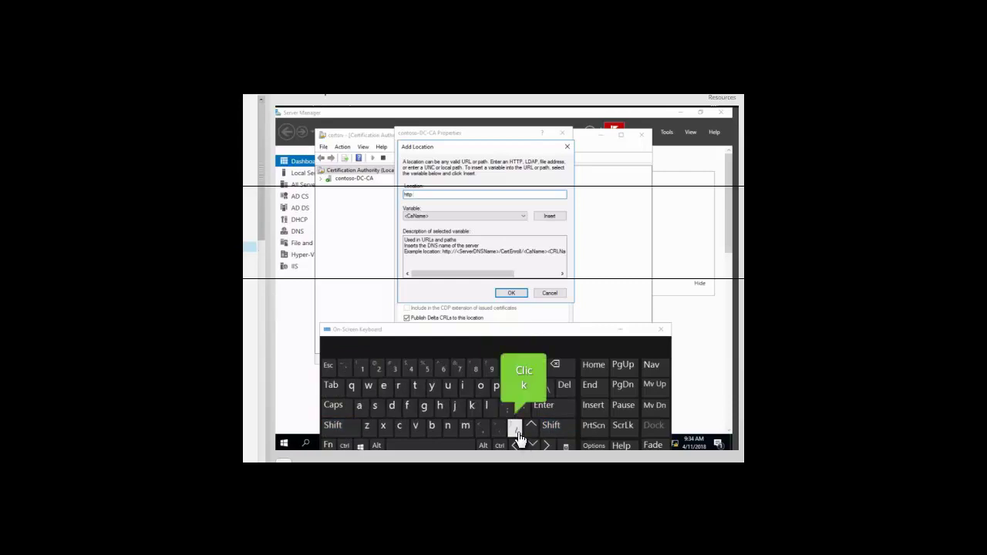
pyautogui.click(515, 429)
pyautogui.click(515, 429)
pyautogui.click(401, 427)
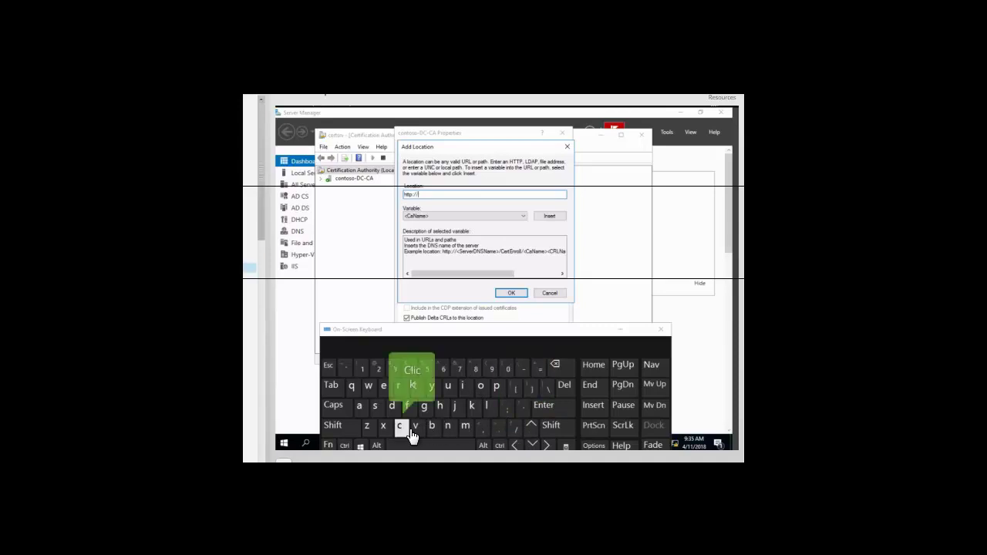
pyautogui.click(401, 390)
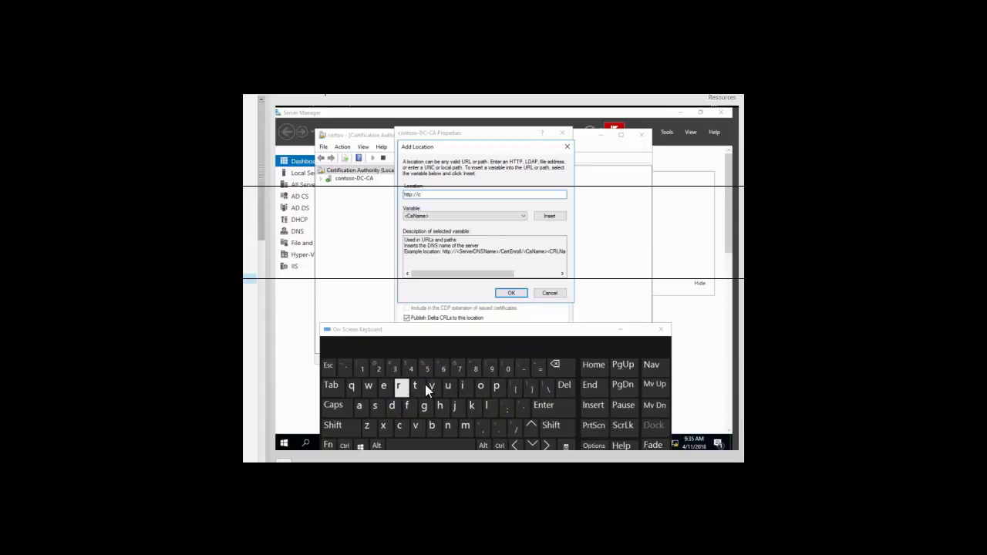
pyautogui.click(488, 407)
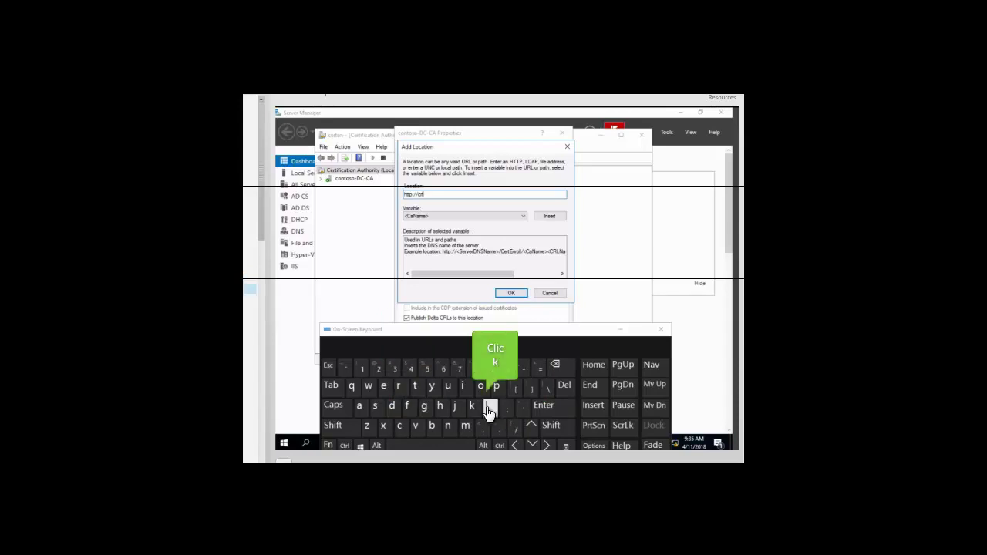
pyautogui.click(499, 429)
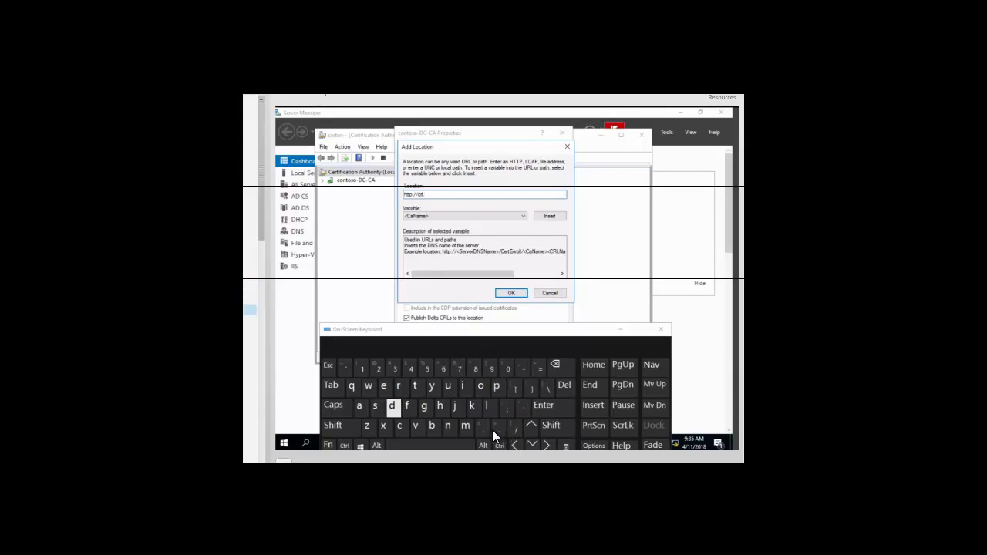
pyautogui.click(391, 407)
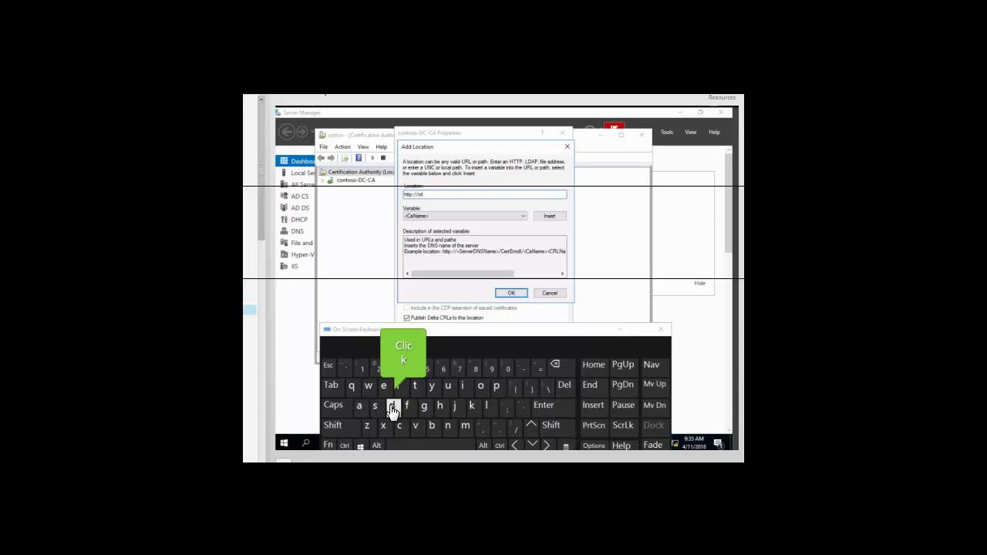
pyautogui.click(401, 427)
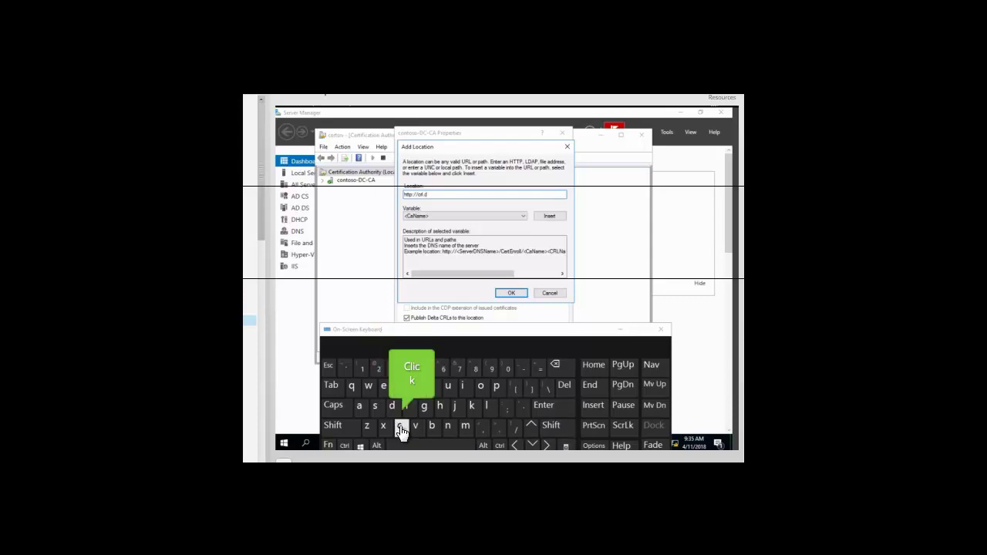
pyautogui.click(498, 434)
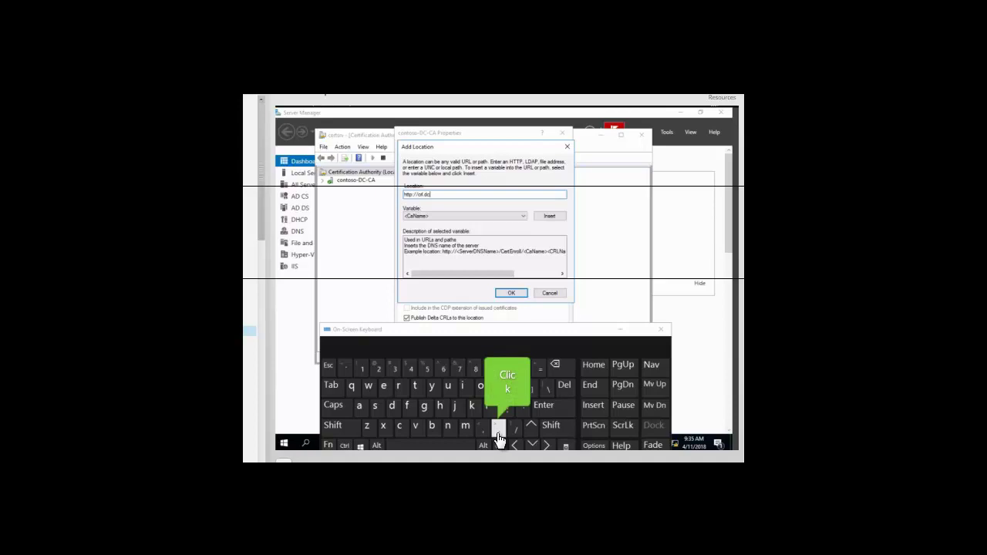
pyautogui.click(402, 428)
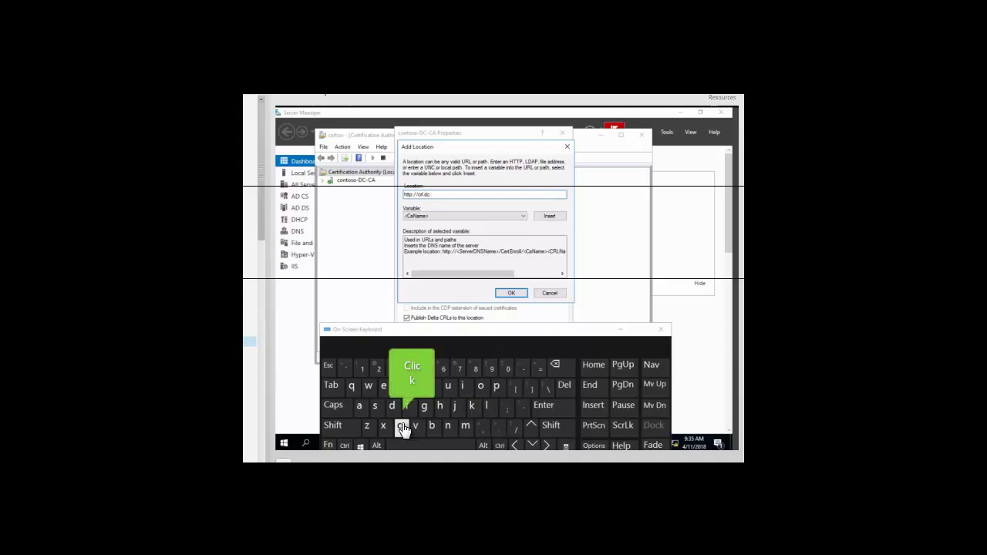
pyautogui.click(481, 388)
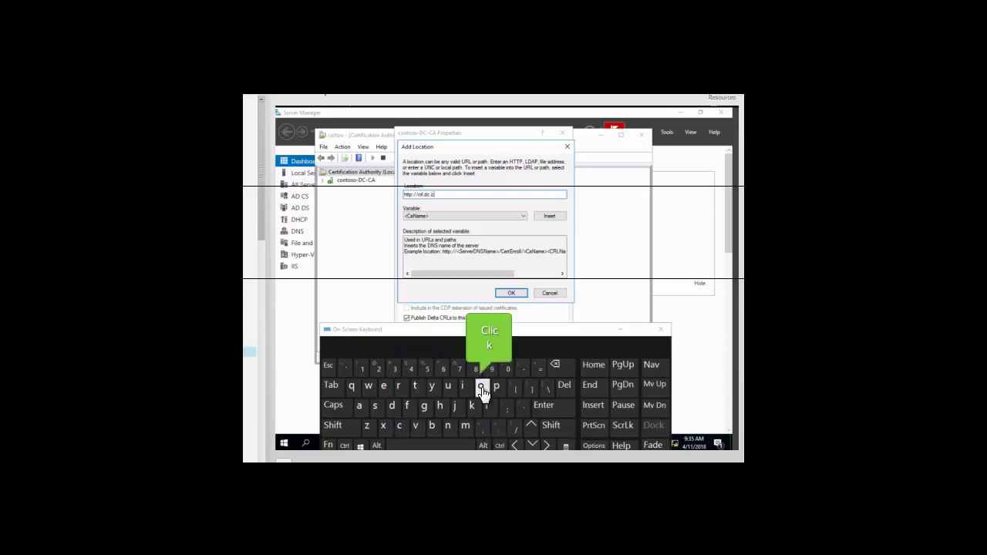
pyautogui.click(446, 425)
pyautogui.click(415, 387)
pyautogui.click(481, 386)
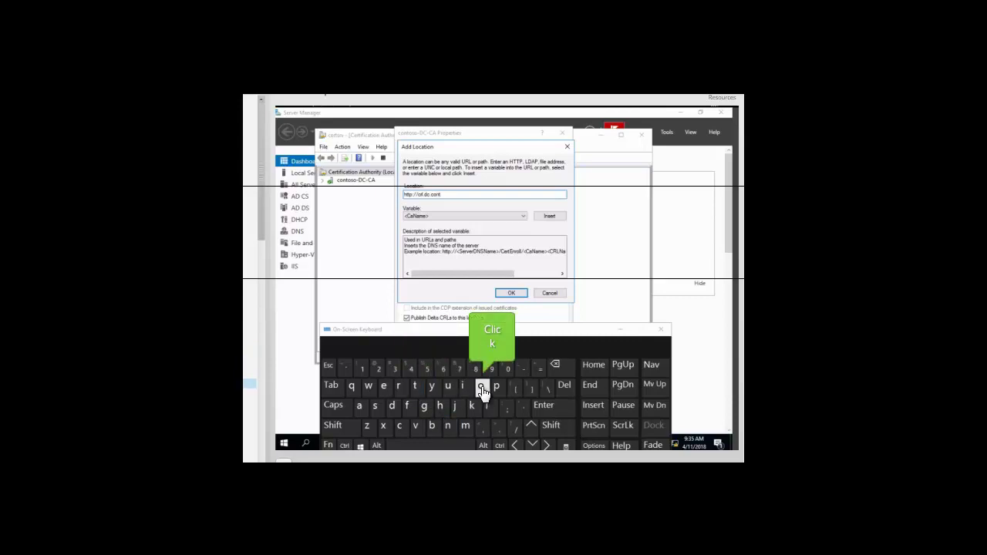
pyautogui.click(376, 407)
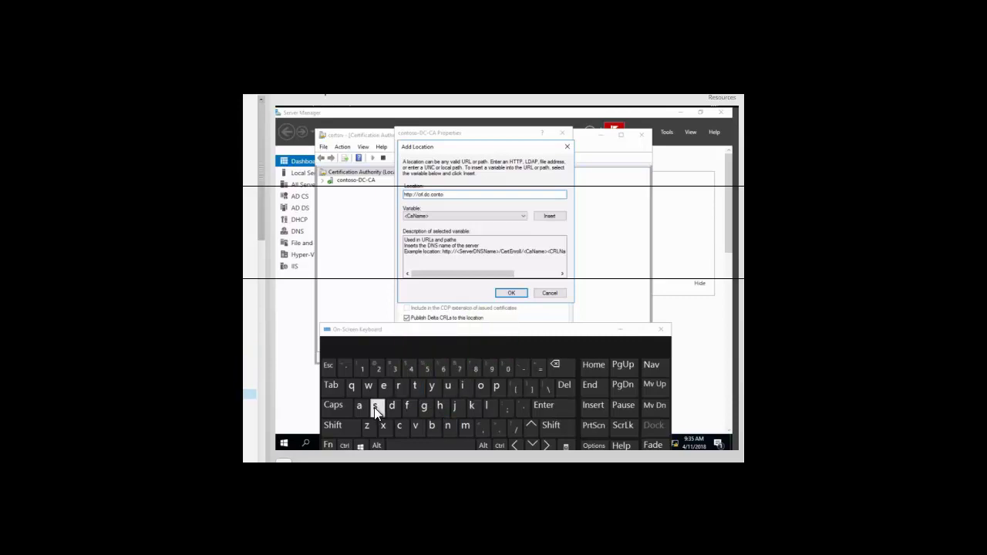
pyautogui.click(481, 389)
pyautogui.click(498, 425)
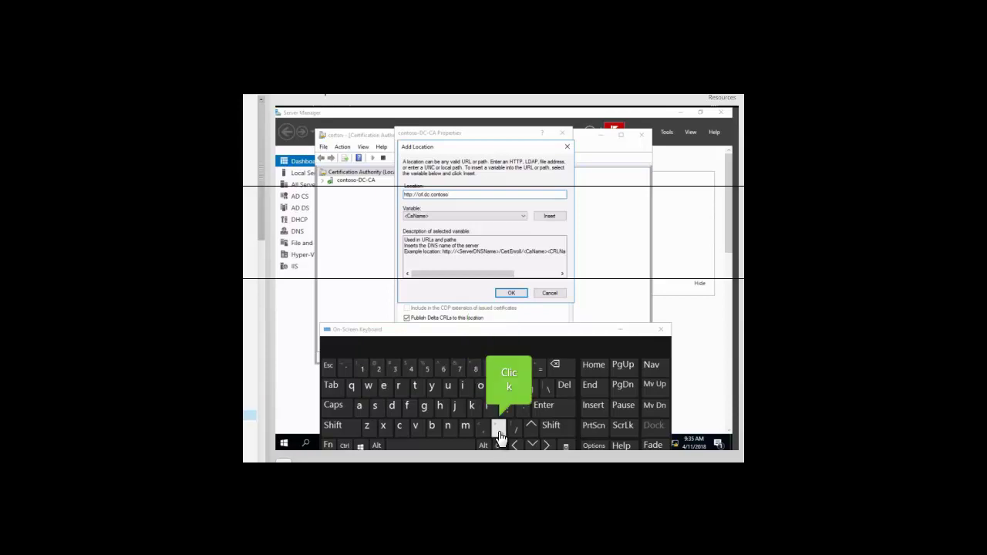
pyautogui.click(398, 426)
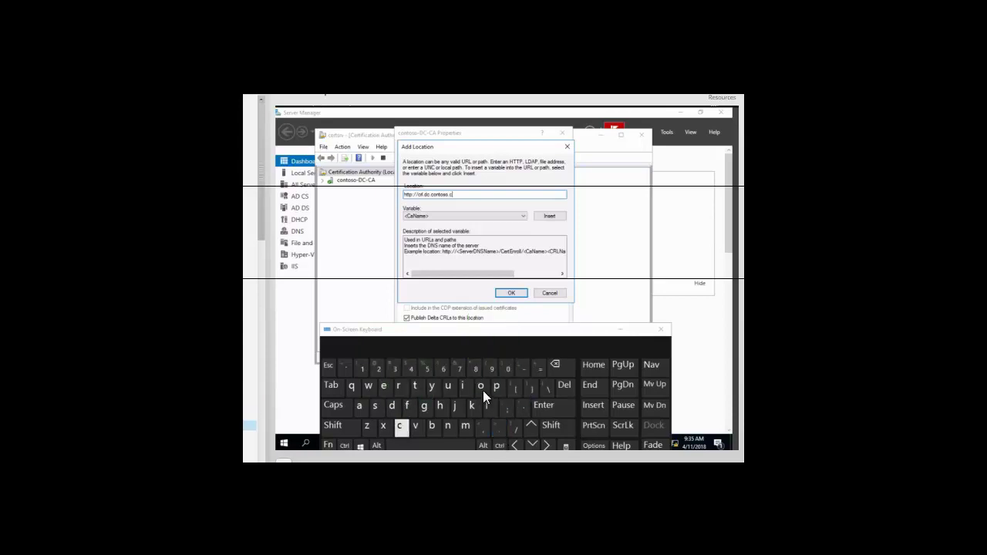
pyautogui.click(482, 388)
pyautogui.click(466, 427)
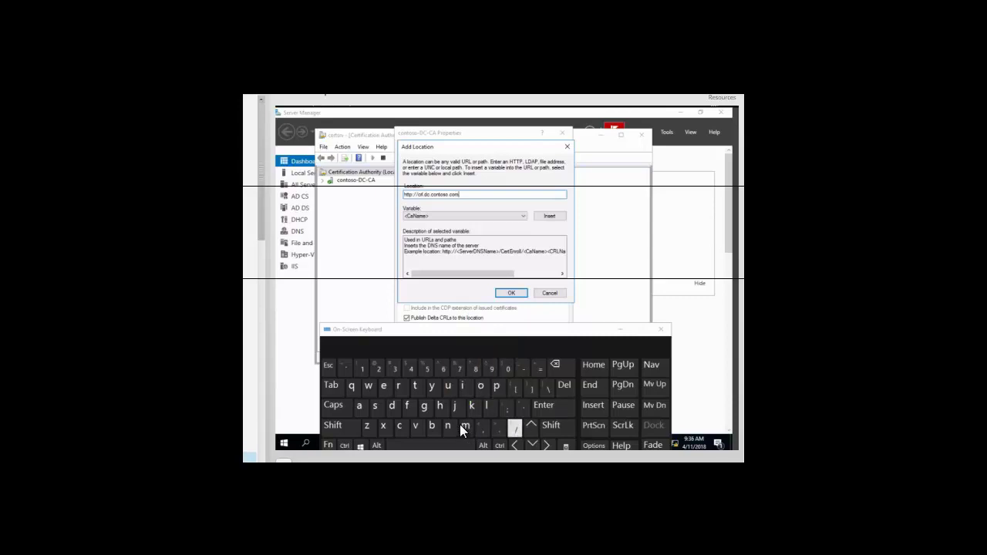
pyautogui.click(514, 429)
pyautogui.click(401, 426)
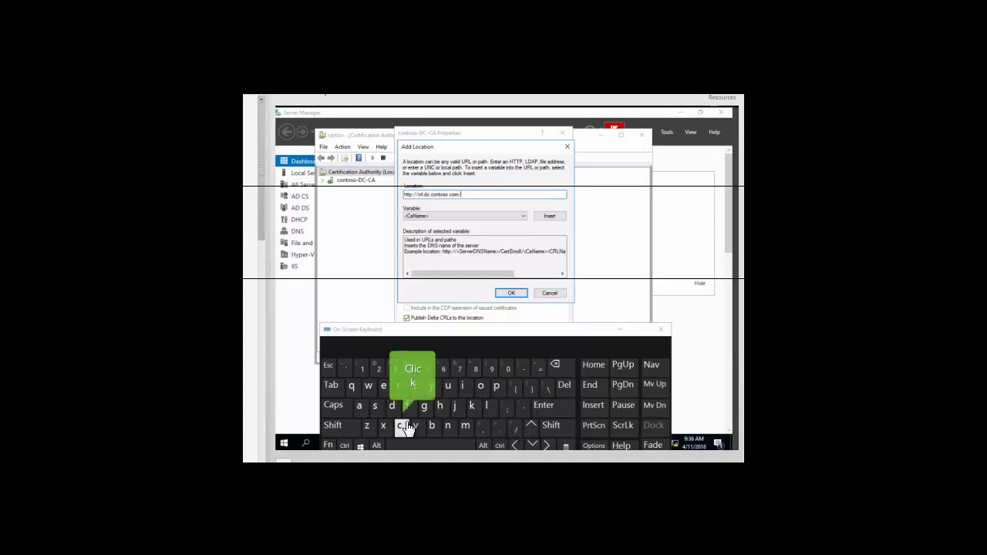
pyautogui.click(400, 385)
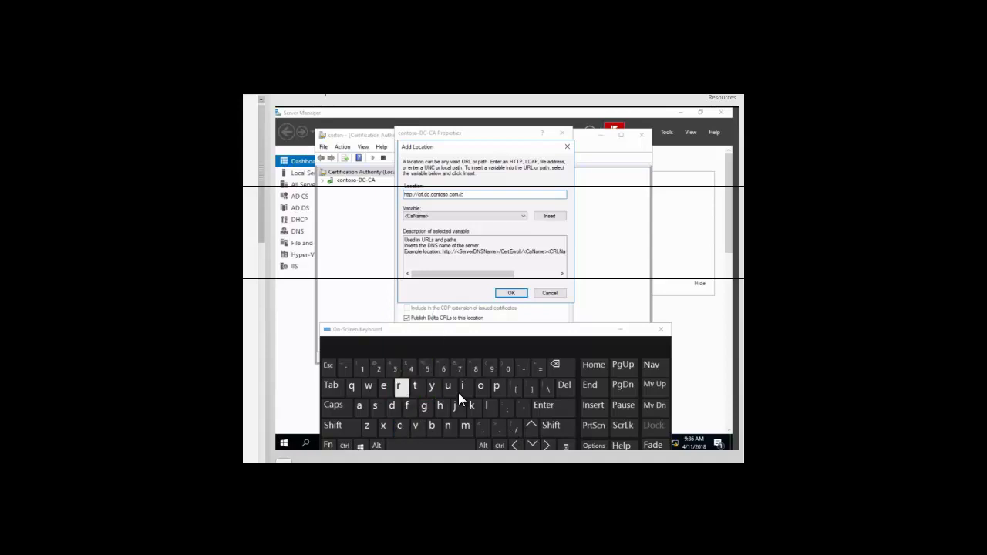
pyautogui.click(487, 405)
pyautogui.click(394, 406)
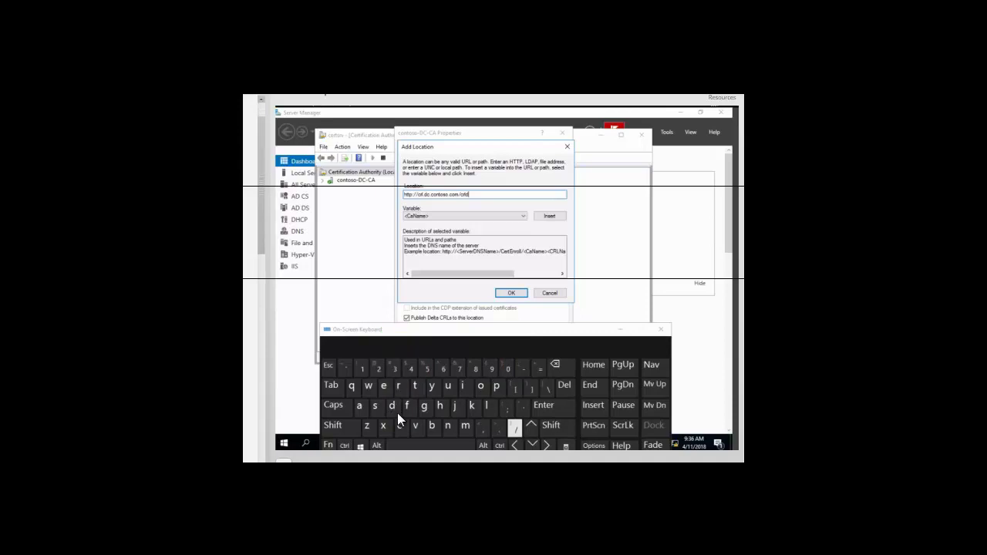
pyautogui.click(514, 429)
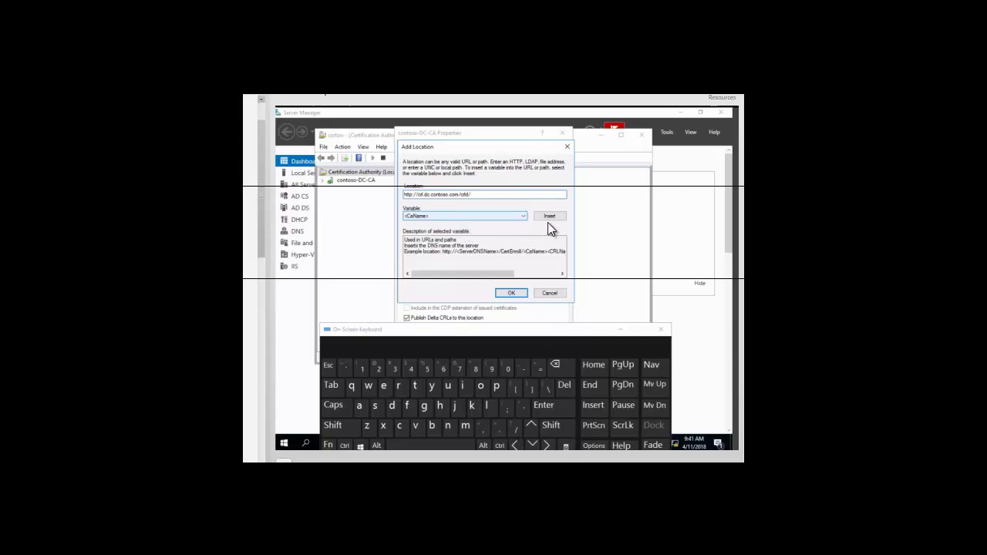
# Step: Insert the <CaName> variable at the end of the new location's URL
pyautogui.click(523, 218)
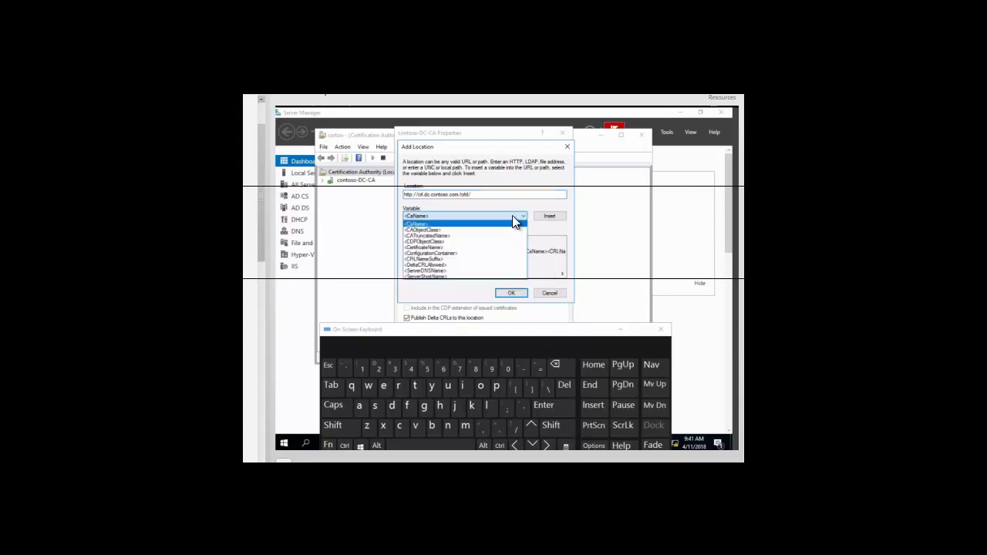
pyautogui.click(423, 228)
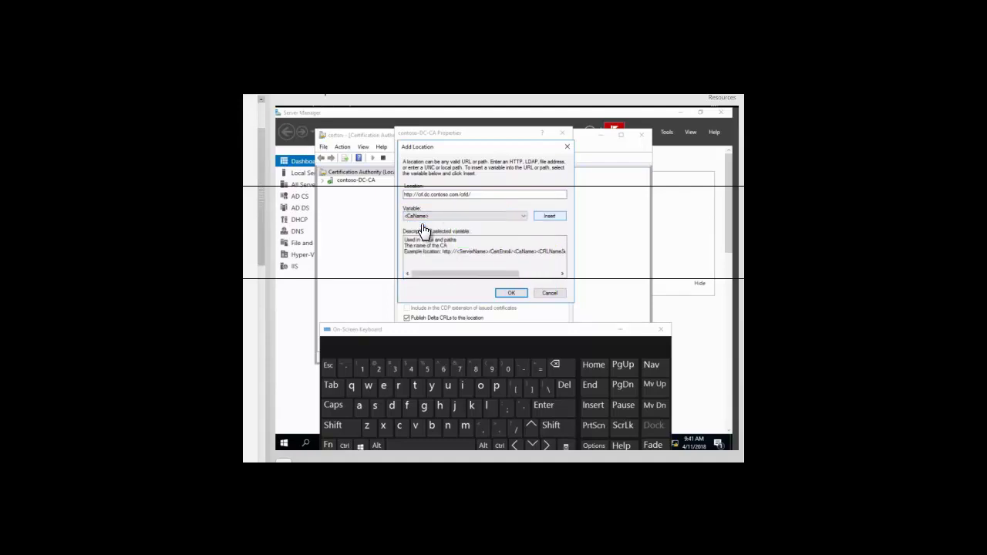
pyautogui.click(549, 217)
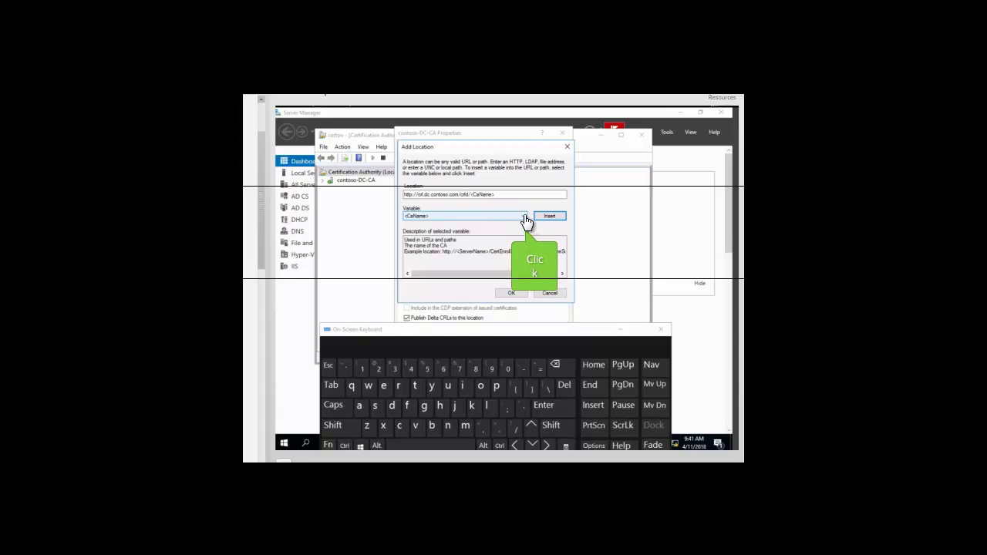
# Step: Insert the <CRLNameSuffix> and <DeltaCRLAllowed> variables after <CaName> in the new location's URL
pyautogui.click(524, 218)
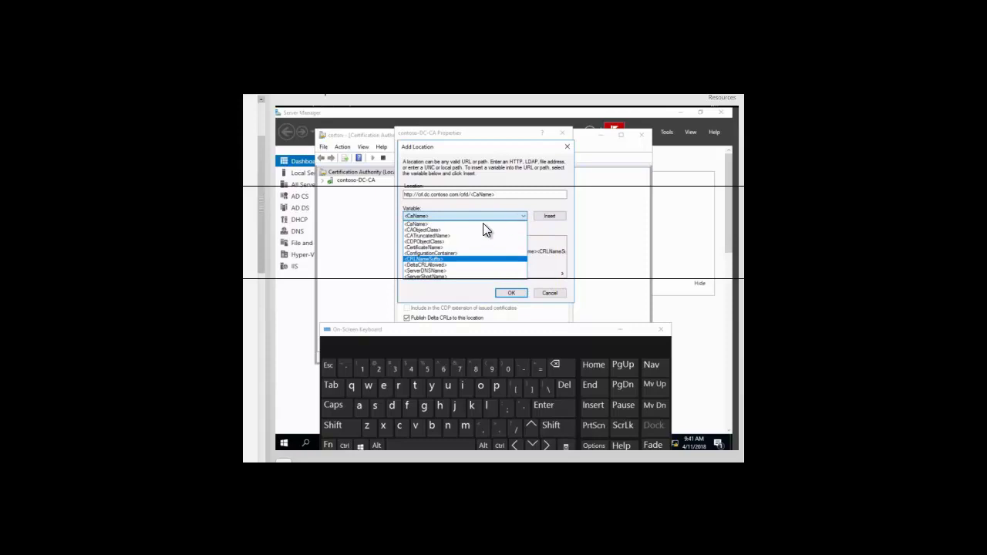
pyautogui.click(436, 263)
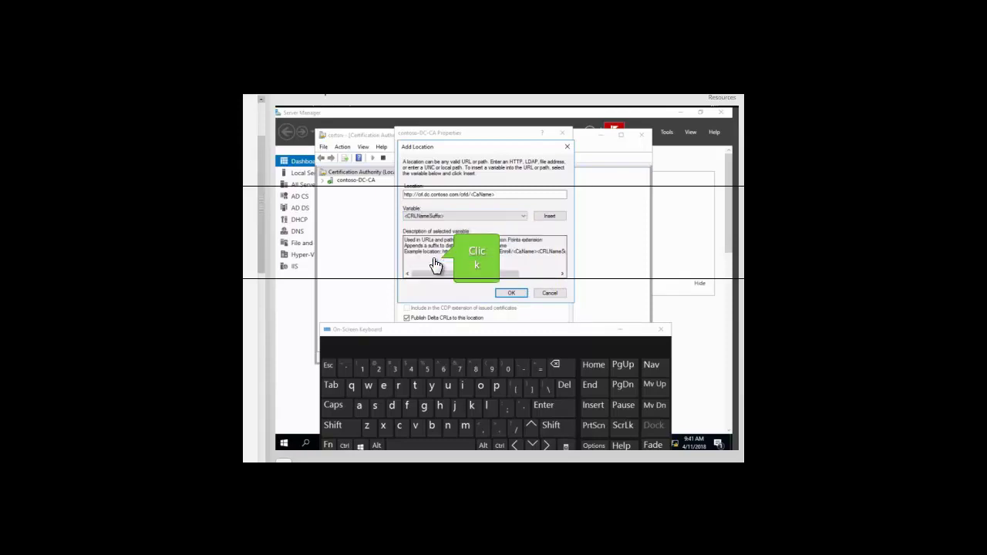
pyautogui.click(548, 219)
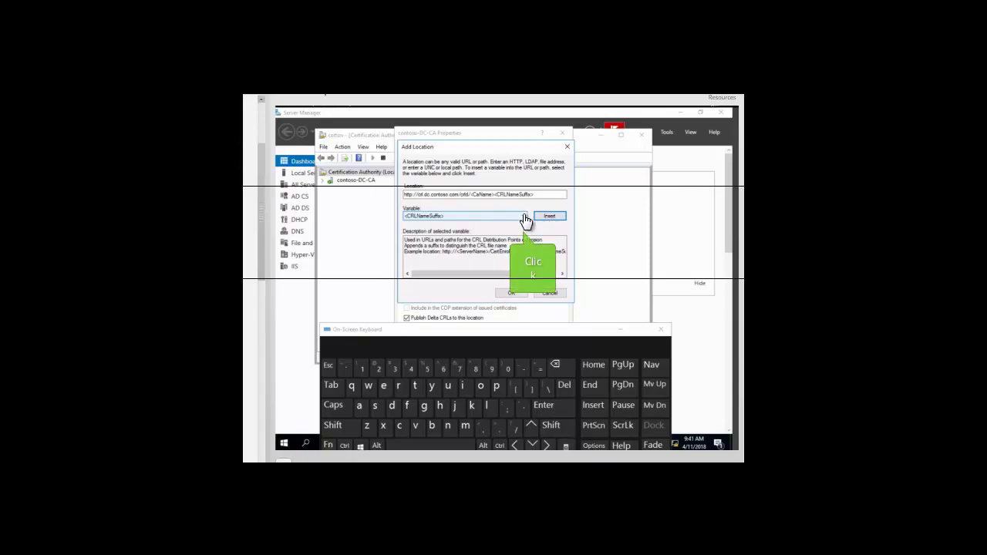
pyautogui.click(524, 218)
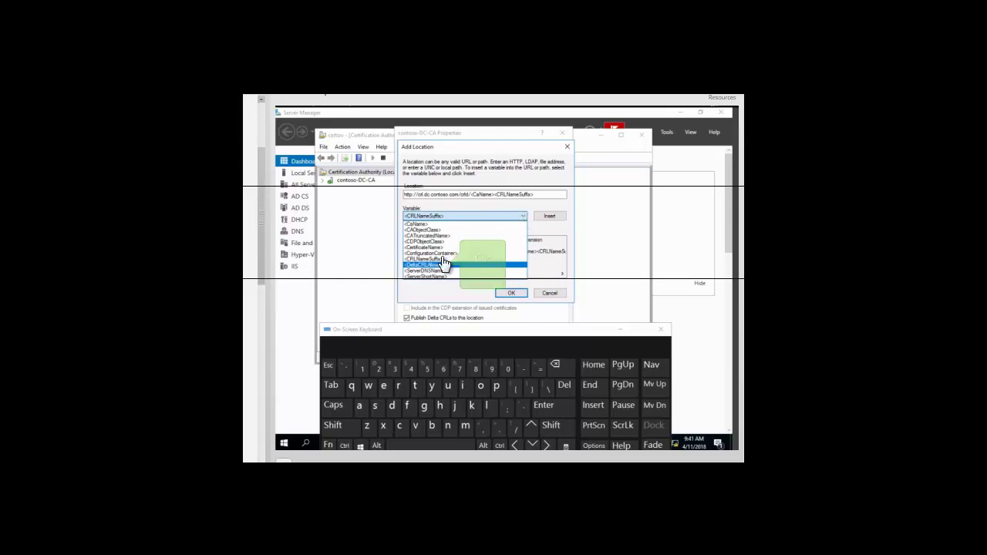
pyautogui.click(428, 266)
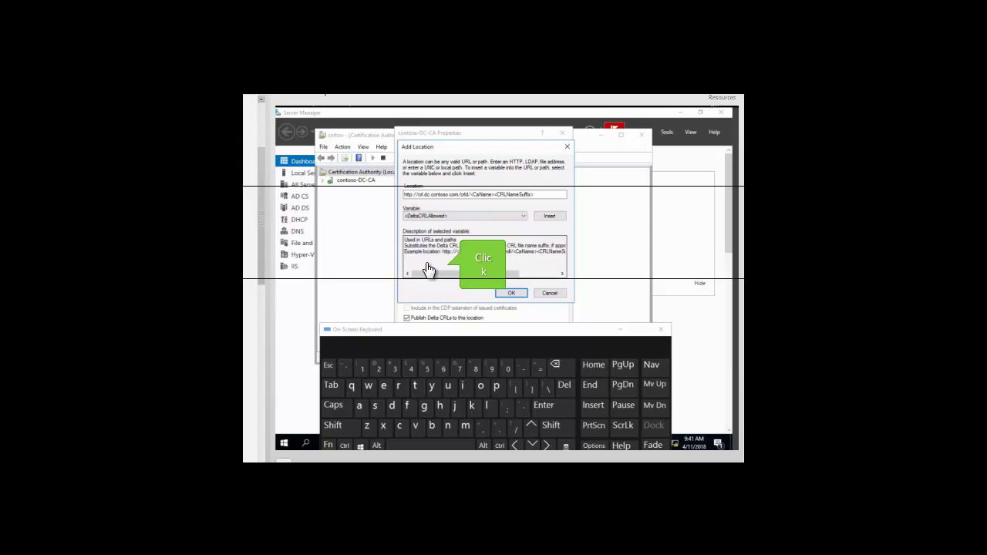
pyautogui.click(549, 217)
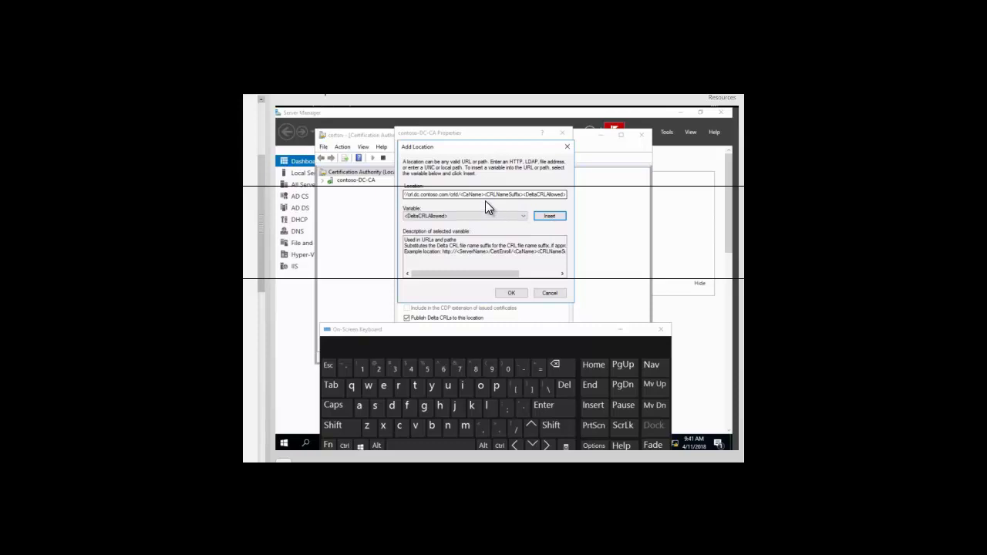
# Step: Append .crl to the end of the location's URL and add the location to the CRL Distribution Point list
pyautogui.click(567, 202)
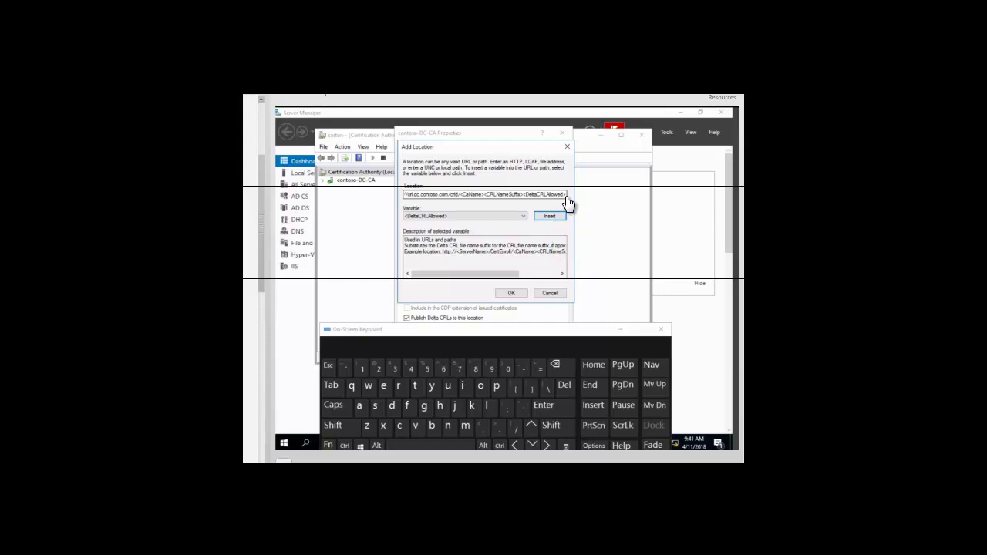
pyautogui.click(567, 202)
pyautogui.write('.')
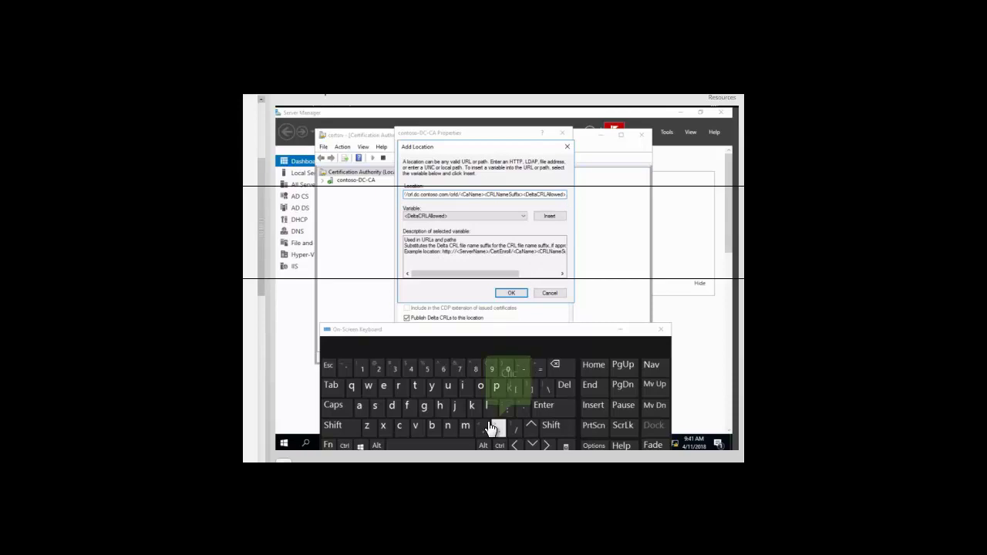
pyautogui.click(497, 429)
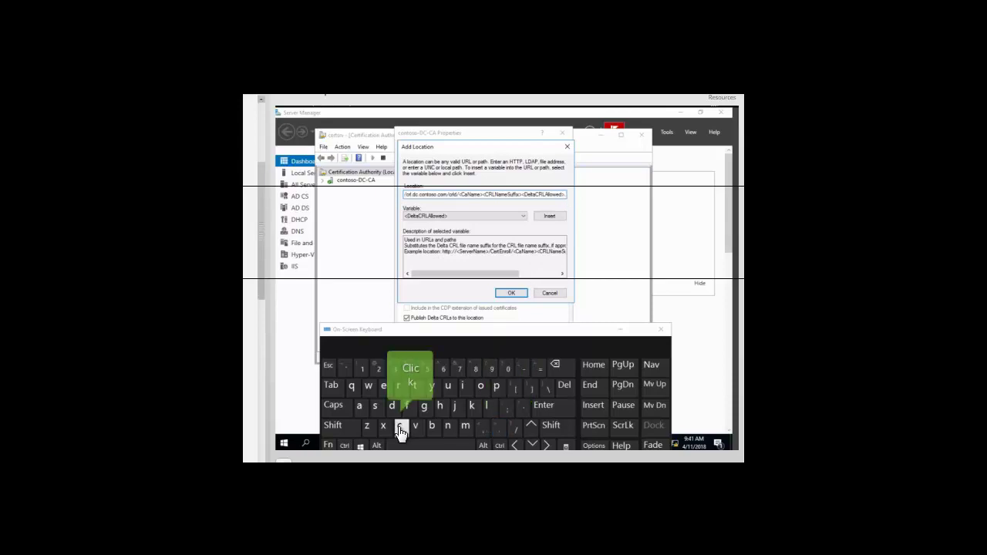
pyautogui.click(400, 428)
pyautogui.click(401, 387)
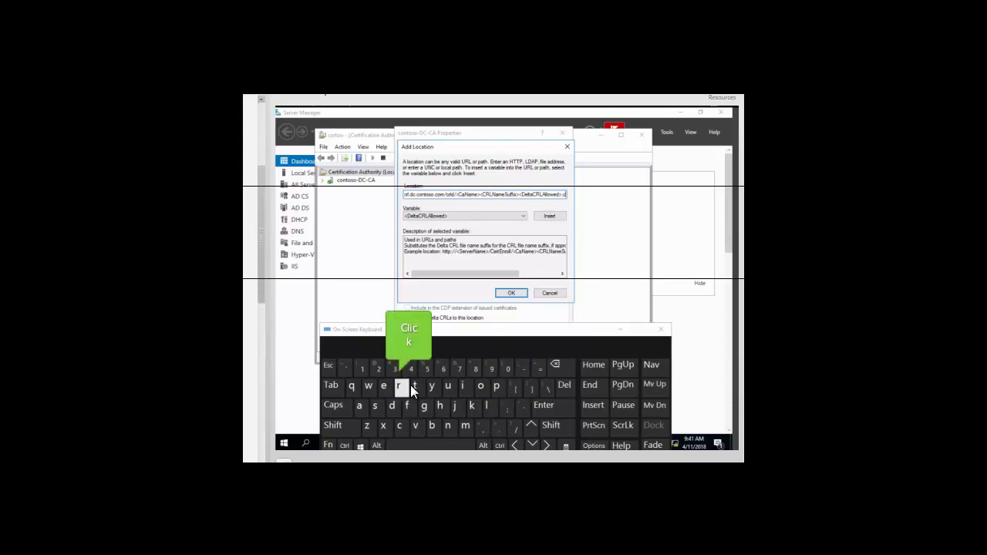
pyautogui.click(486, 409)
pyautogui.click(488, 412)
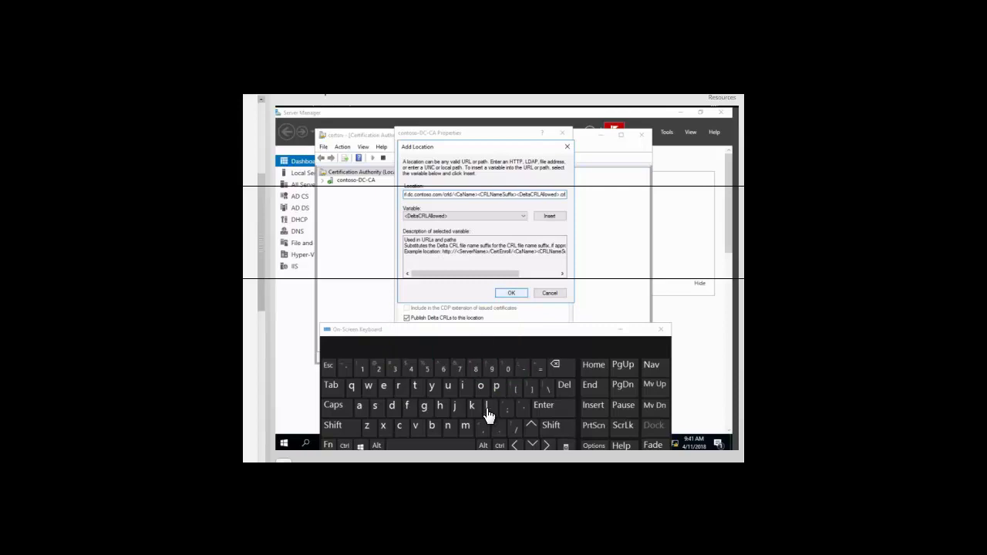
pyautogui.click(511, 294)
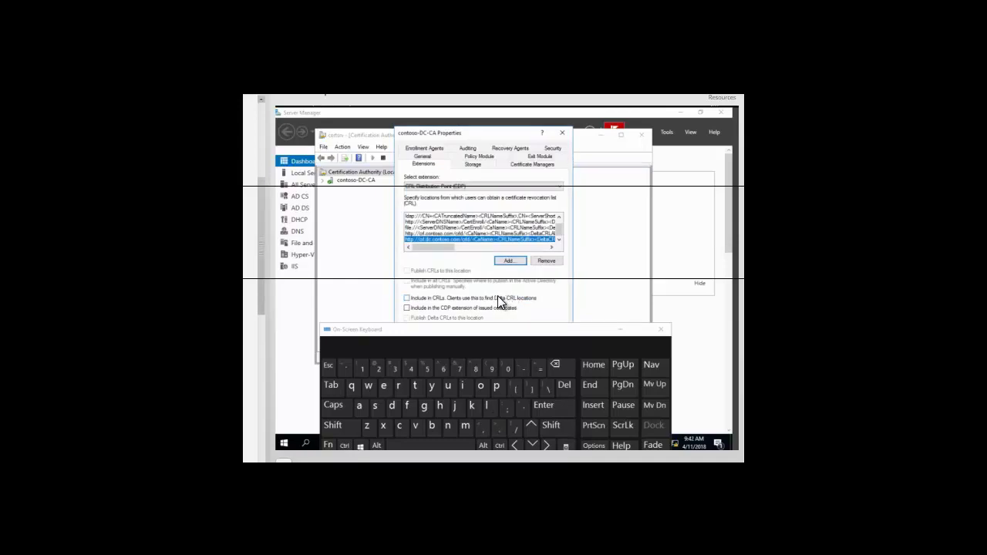
# Step: Include the new HTTP location in CRLs and in the CDP extension of issued certificates, applying the changes without restarting the service
pyautogui.click(452, 296)
pyautogui.click(406, 298)
pyautogui.click(407, 298)
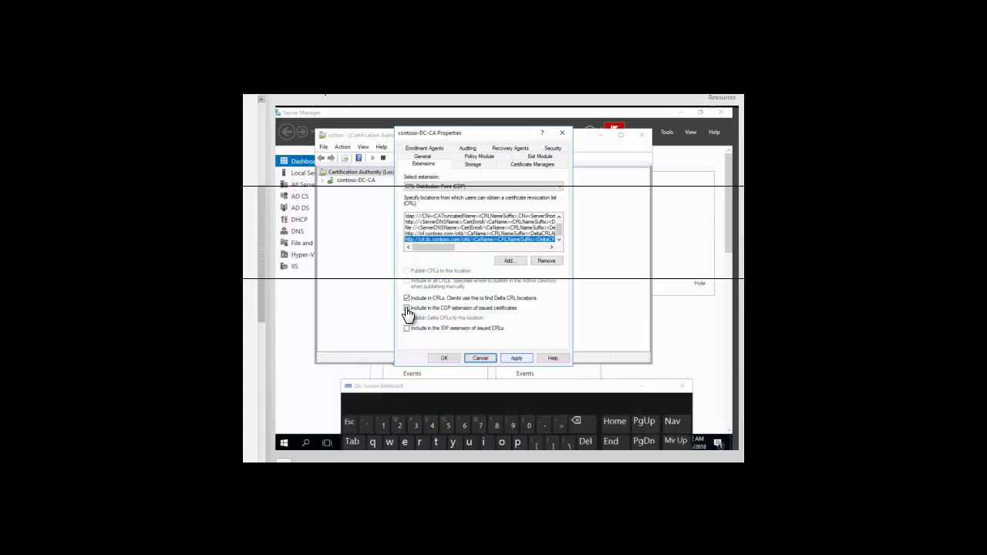
pyautogui.click(407, 308)
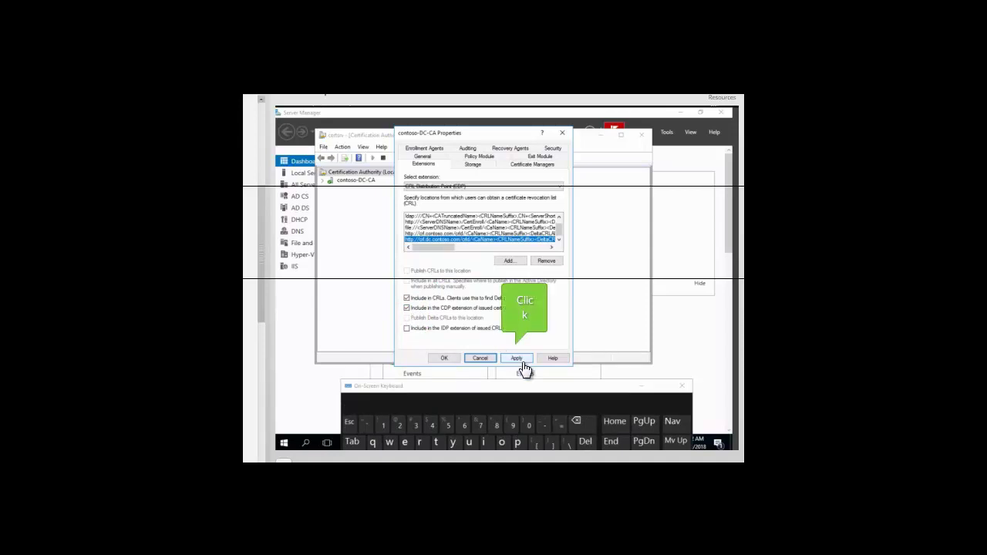
pyautogui.click(515, 359)
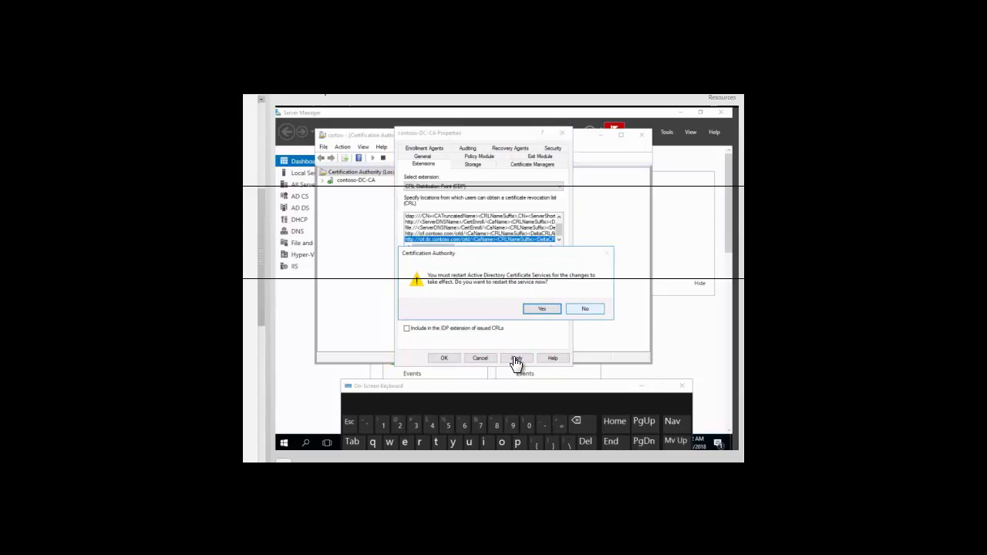
pyautogui.click(586, 310)
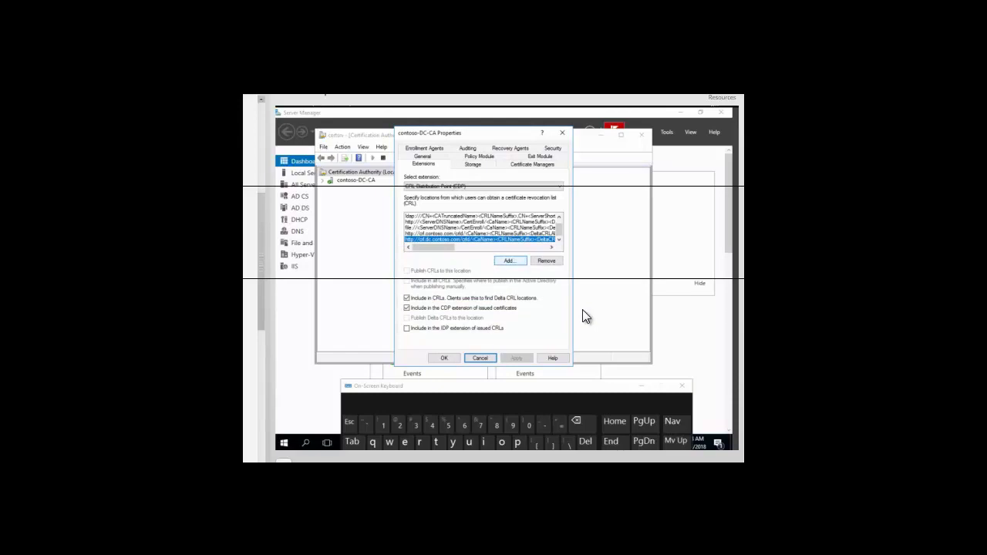
# Step: Start adding another CRL Distribution Point location and enter \\dc\crldist$\ as the beginning of its path
pyautogui.click(508, 261)
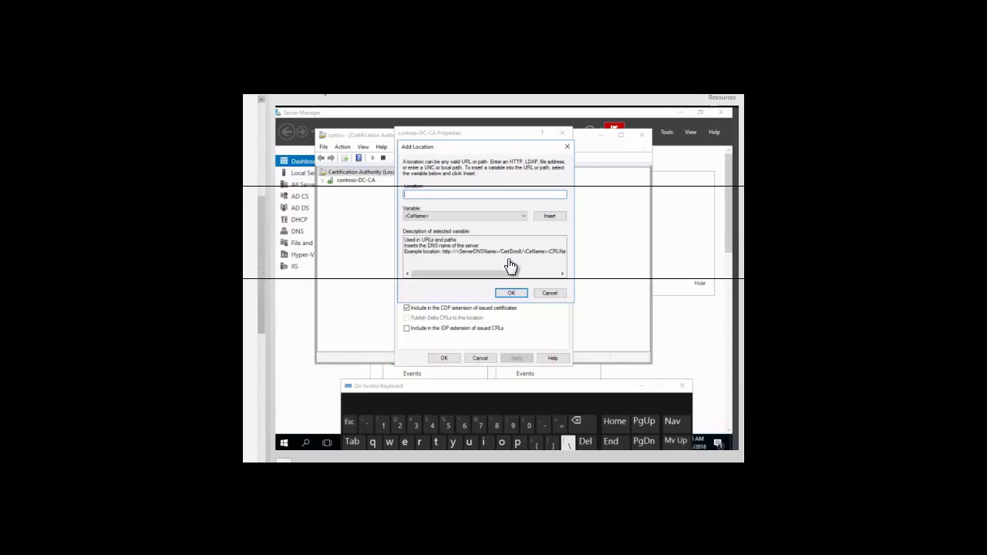
pyautogui.click(568, 446)
pyautogui.click(567, 446)
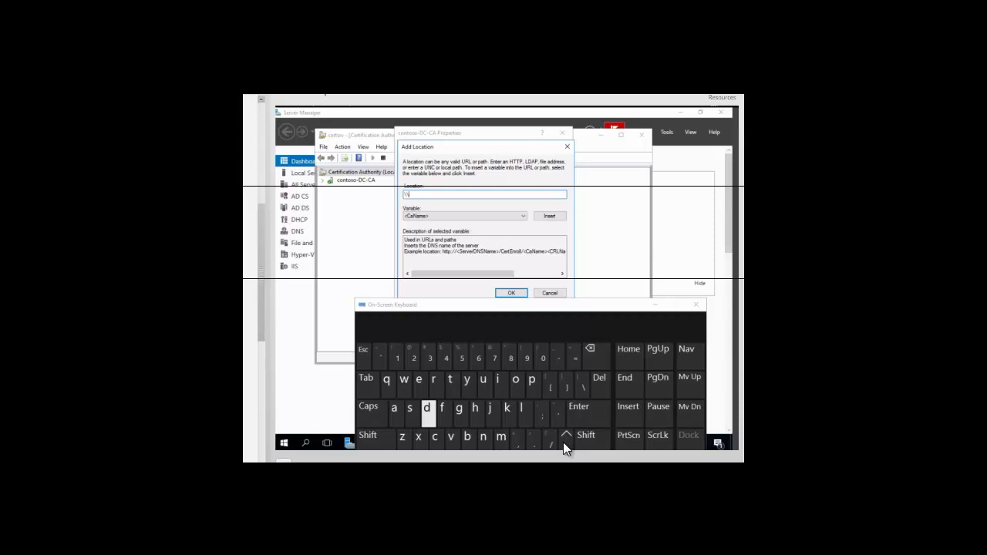
pyautogui.click(434, 423)
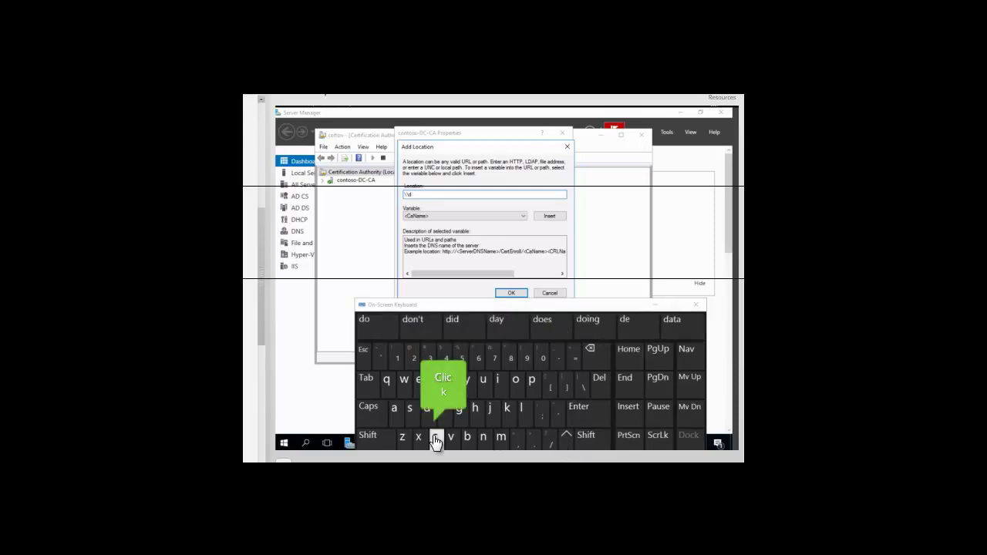
pyautogui.click(436, 441)
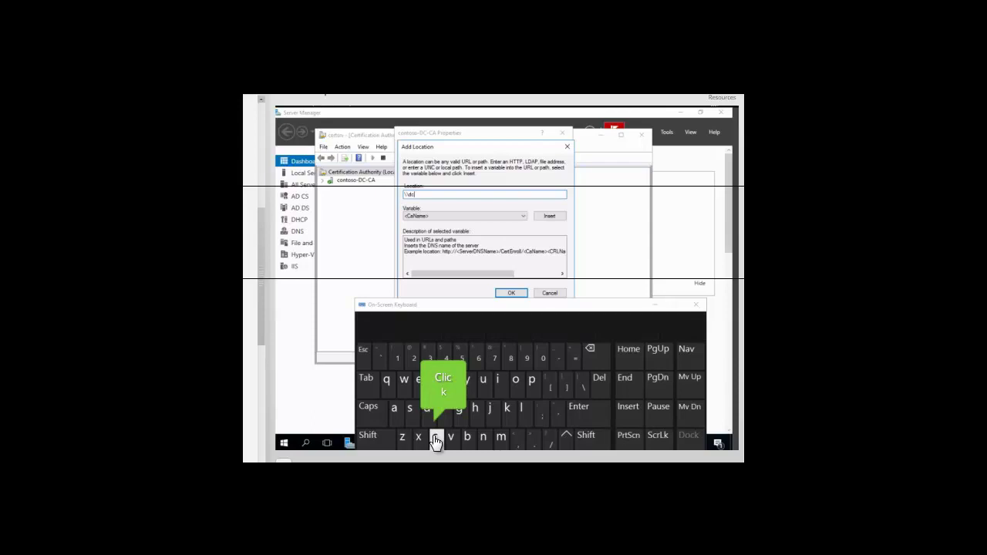
pyautogui.click(585, 390)
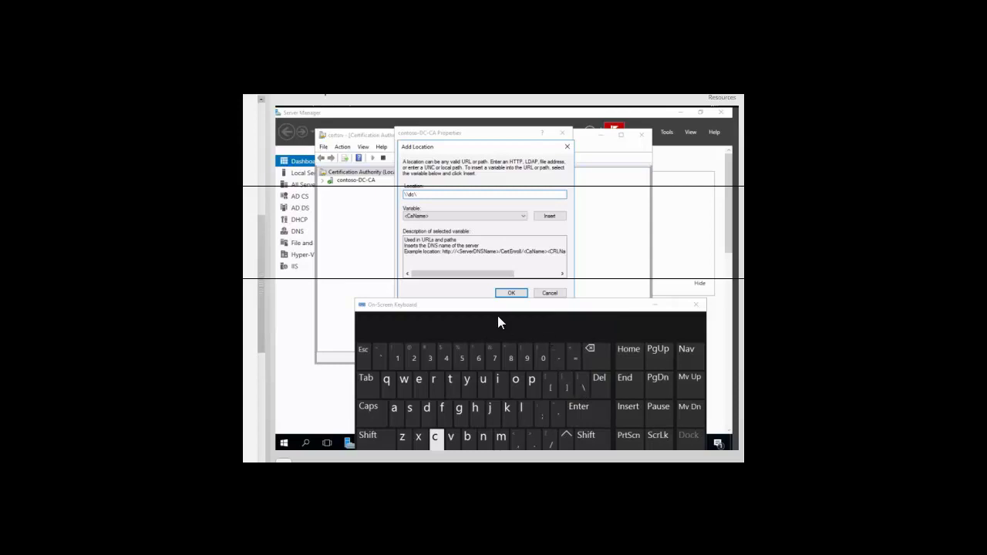
pyautogui.click(435, 445)
pyautogui.write('r')
pyautogui.click(522, 409)
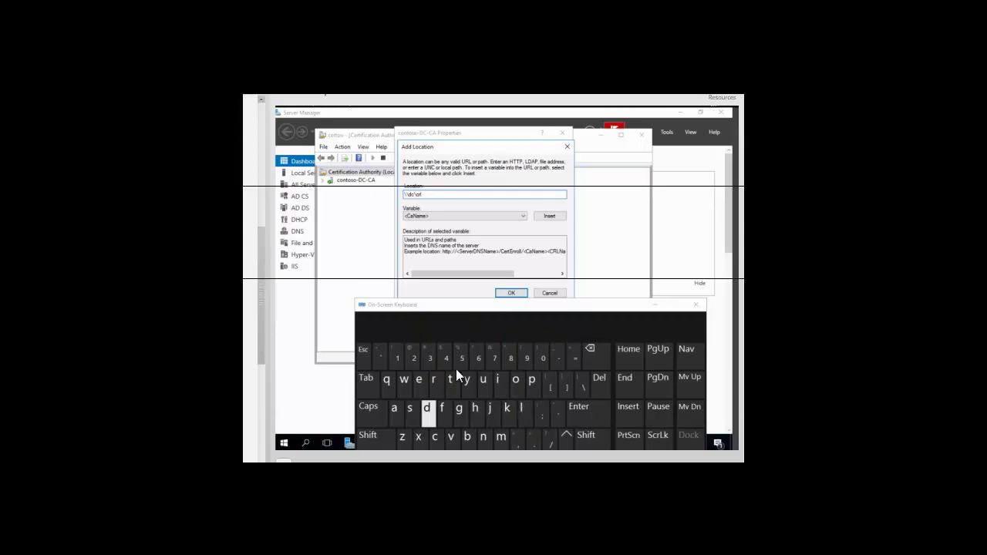
pyautogui.click(426, 409)
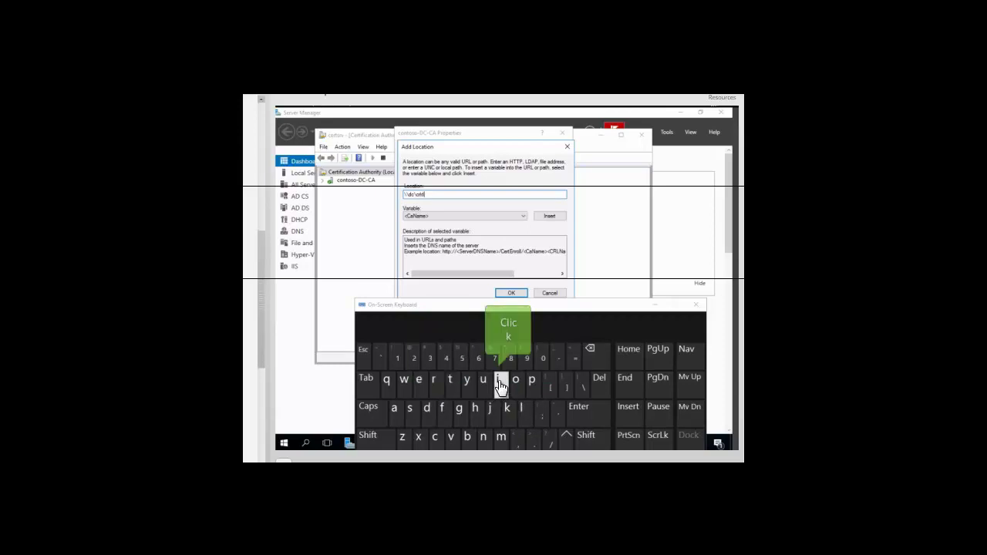
pyautogui.click(500, 386)
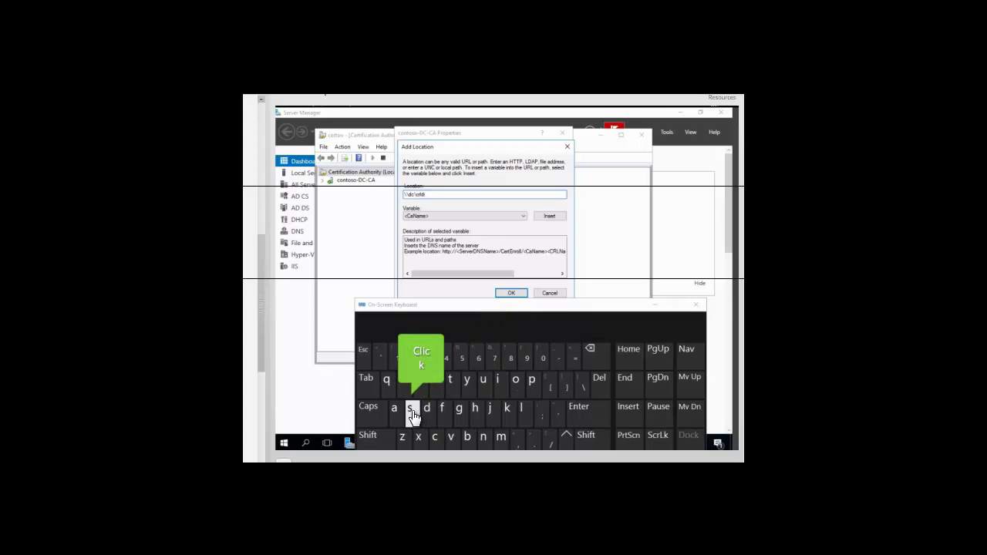
pyautogui.click(411, 408)
pyautogui.click(452, 382)
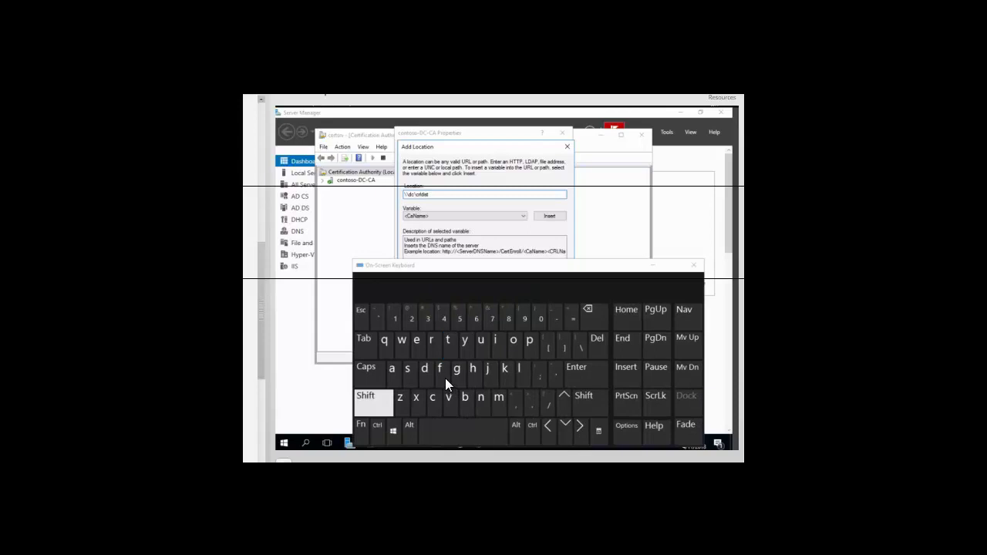
pyautogui.click(370, 403)
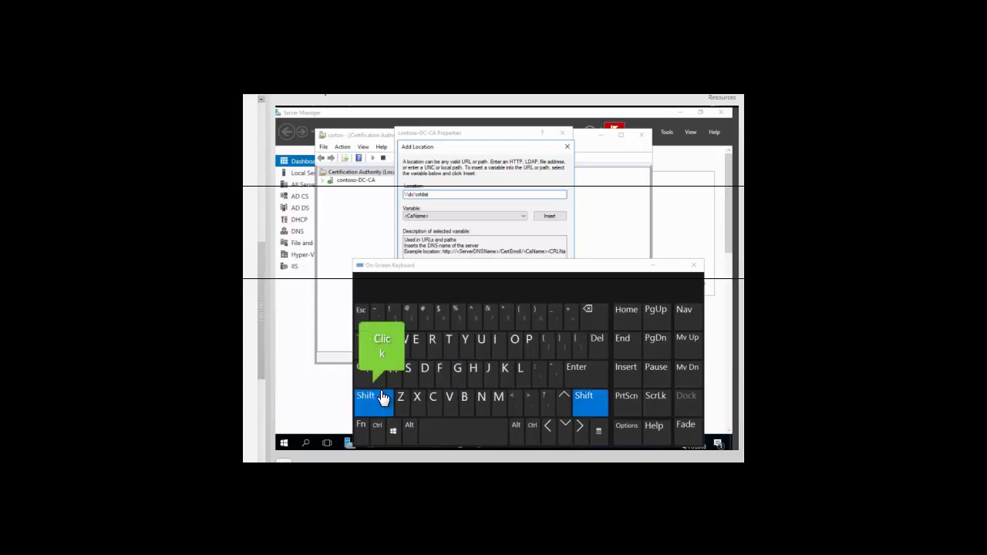
pyautogui.click(441, 313)
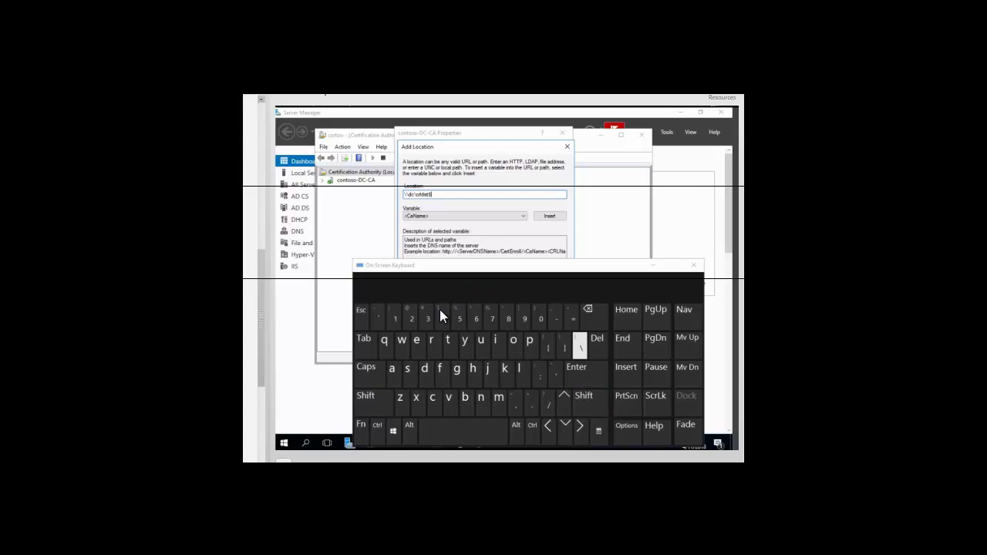
pyautogui.click(581, 347)
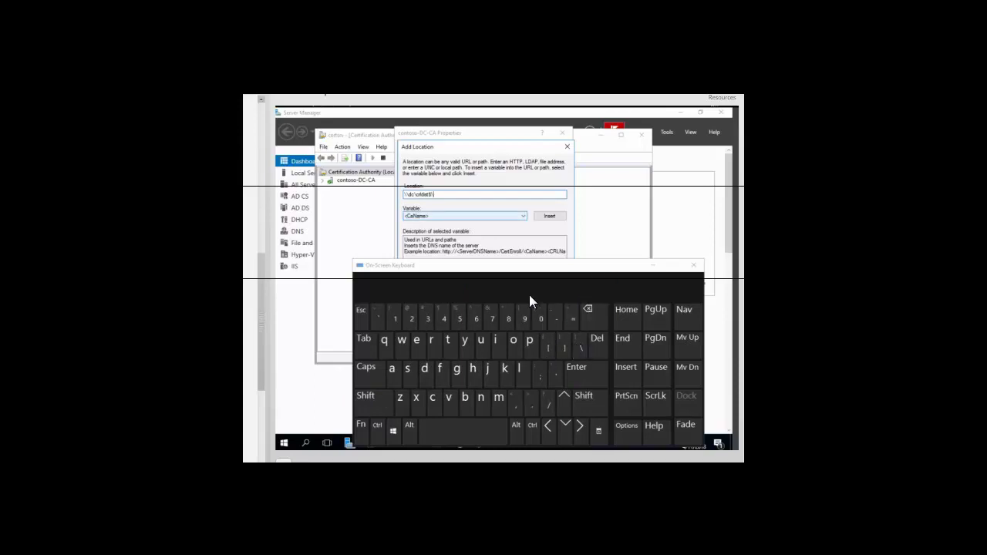
# Step: Insert the <CaName> and <CRLNameSuffix> variables after \\dc\crldist$\ in the new location's path
pyautogui.click(525, 222)
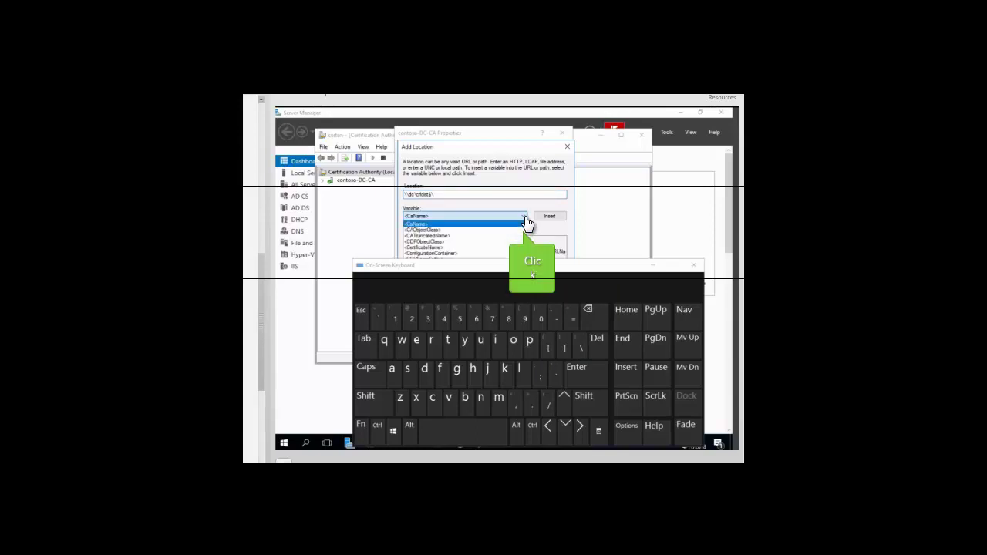
pyautogui.click(425, 224)
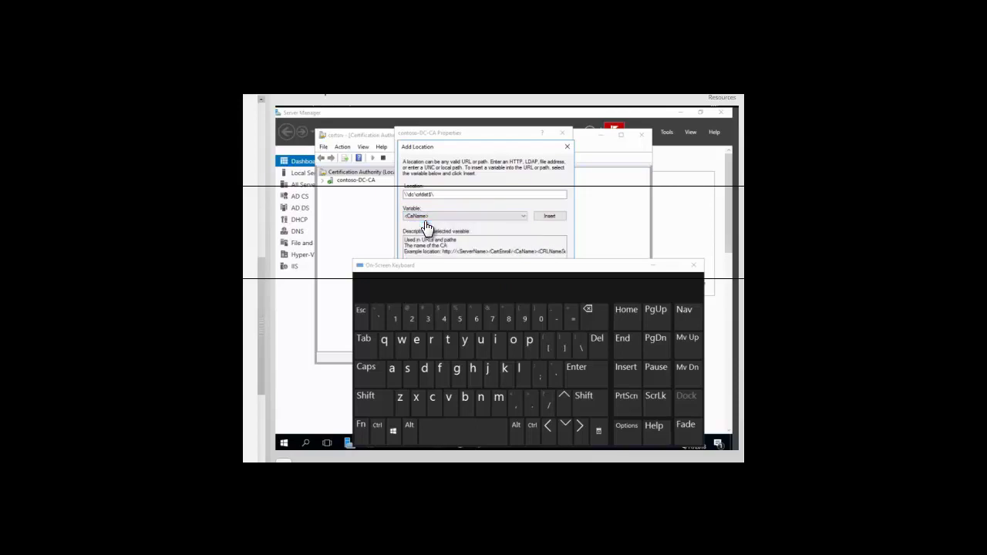
pyautogui.click(546, 218)
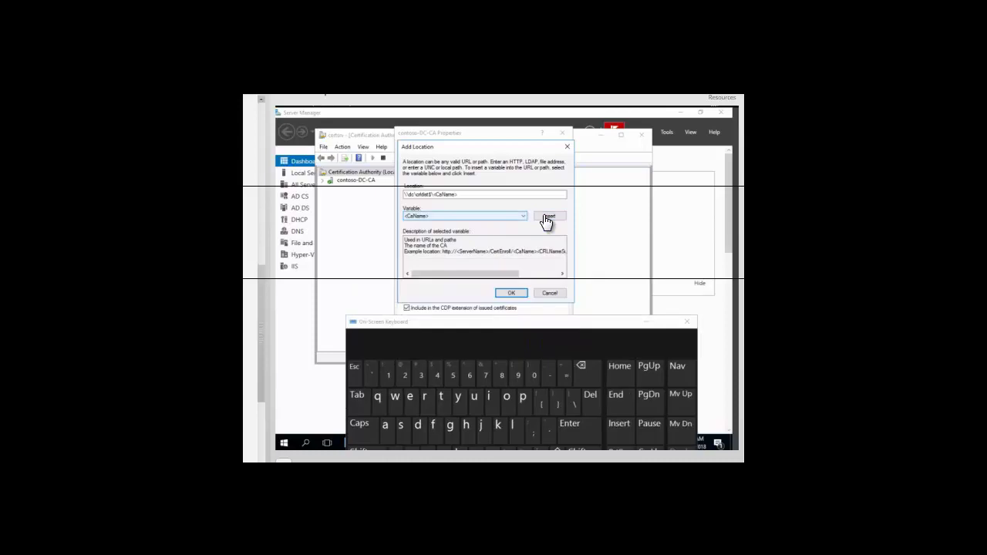
pyautogui.click(524, 218)
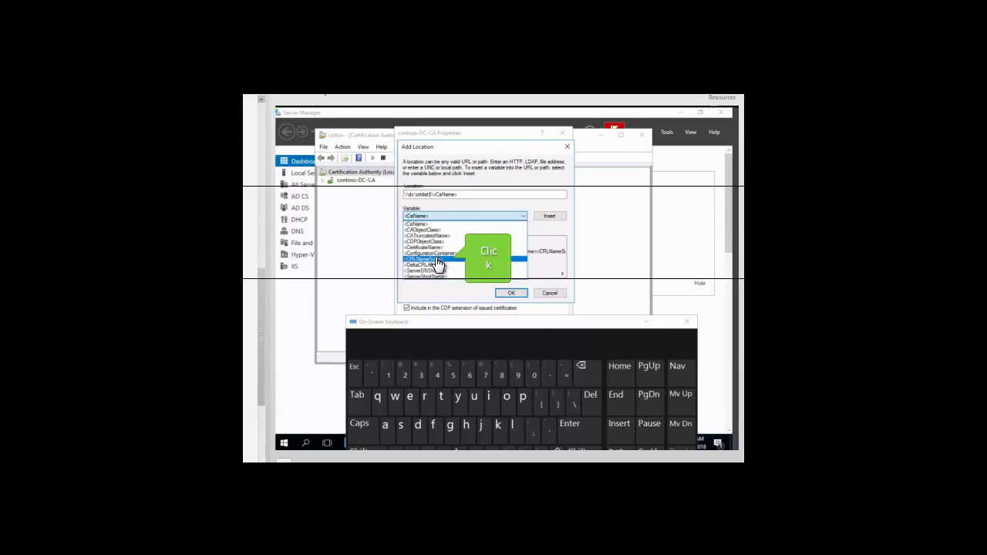
pyautogui.click(437, 264)
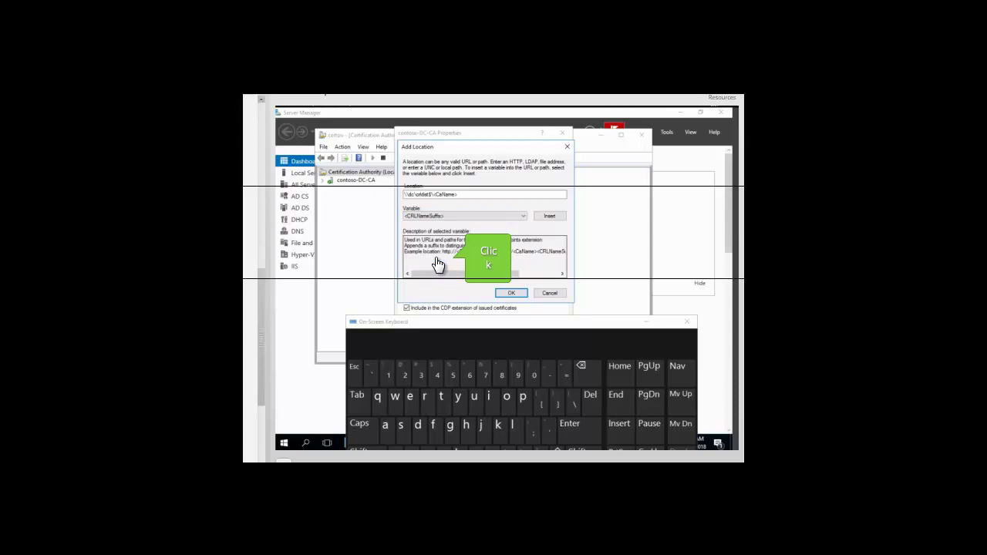
pyautogui.click(550, 217)
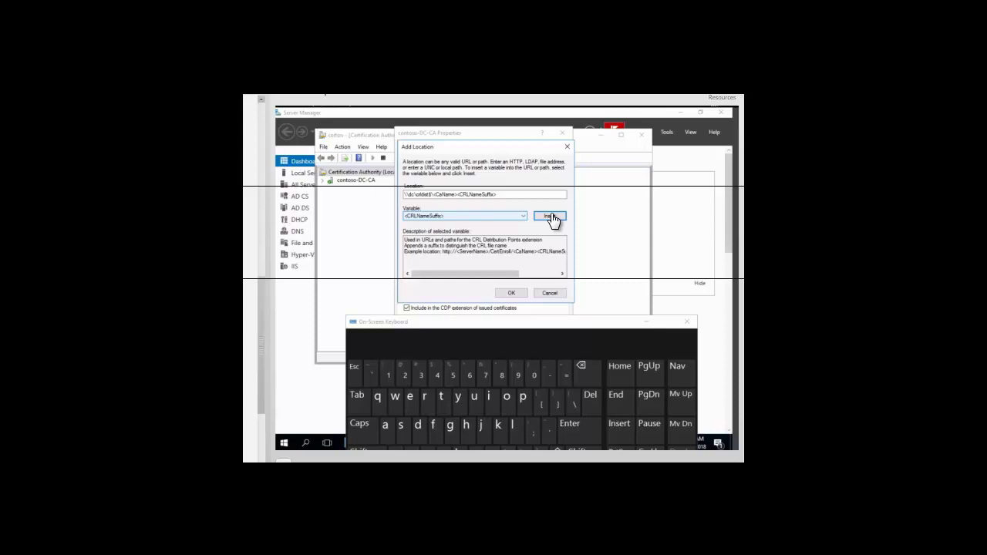
# Step: Insert the <DeltaCRLAllowed> variable after <CRLNameSuffix> in the \\dc\crldist$ location's path
pyautogui.click(525, 217)
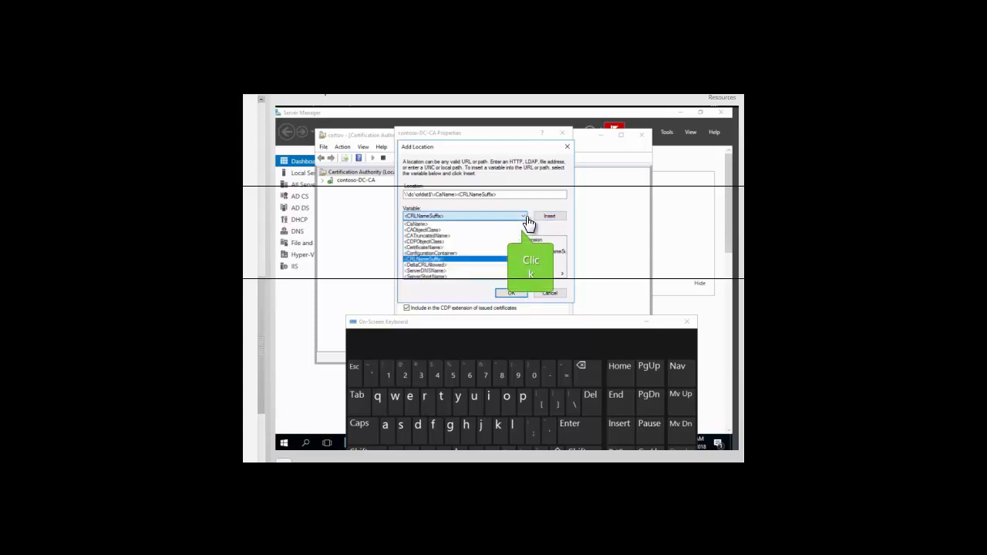
pyautogui.click(438, 267)
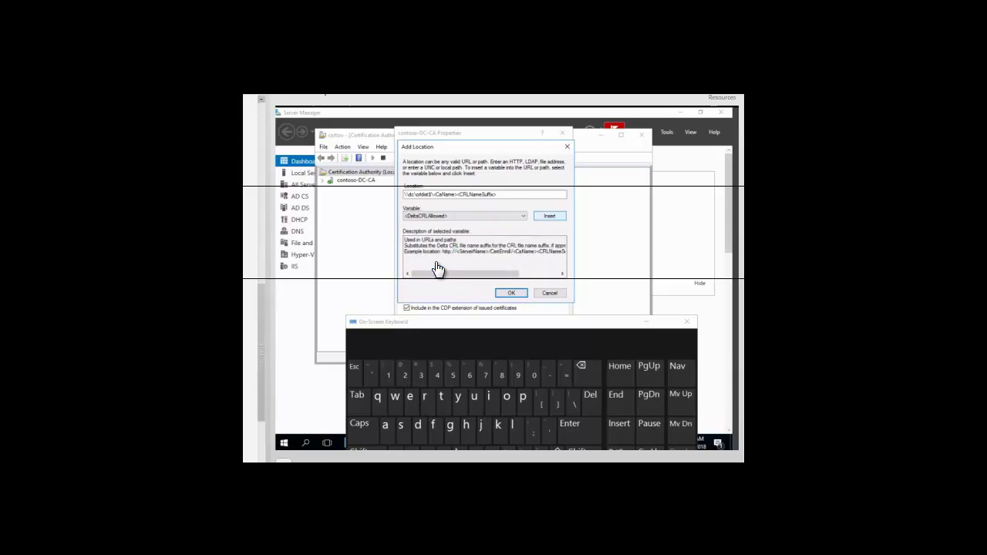
pyautogui.click(549, 217)
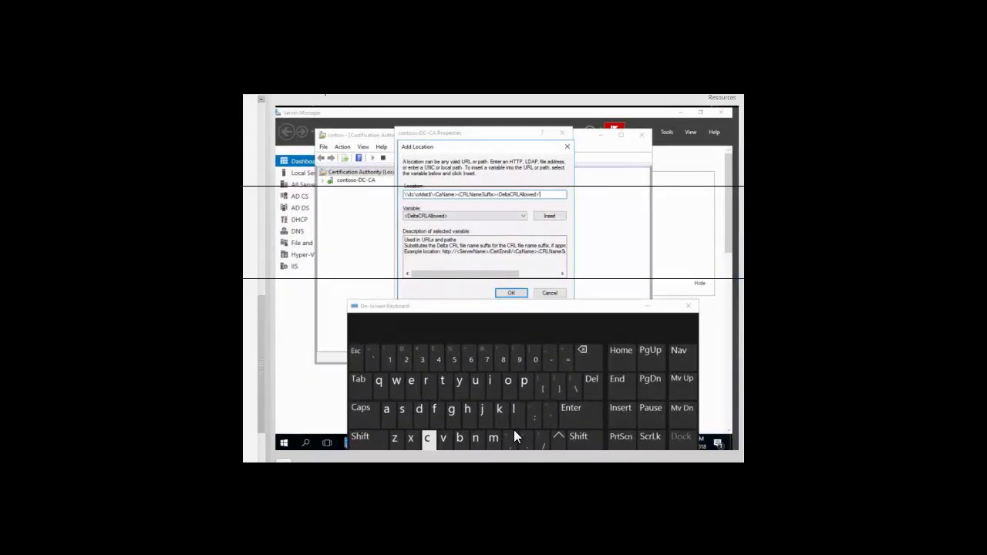
# Step: Append .crl to the end of the \\dc\crldist$ path and add the location to the CRL Distribution Point list
pyautogui.click(428, 437)
pyautogui.click(427, 380)
pyautogui.click(512, 408)
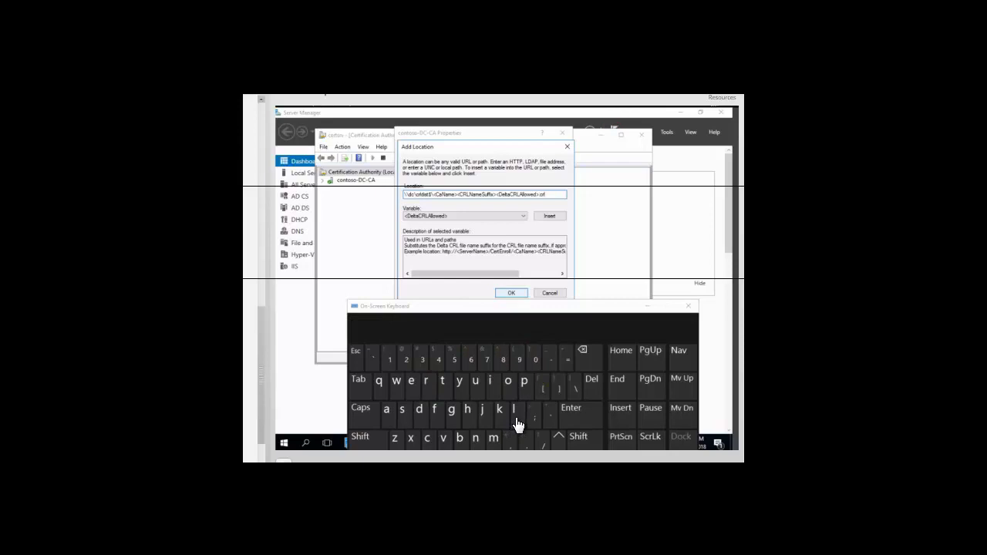
pyautogui.click(512, 294)
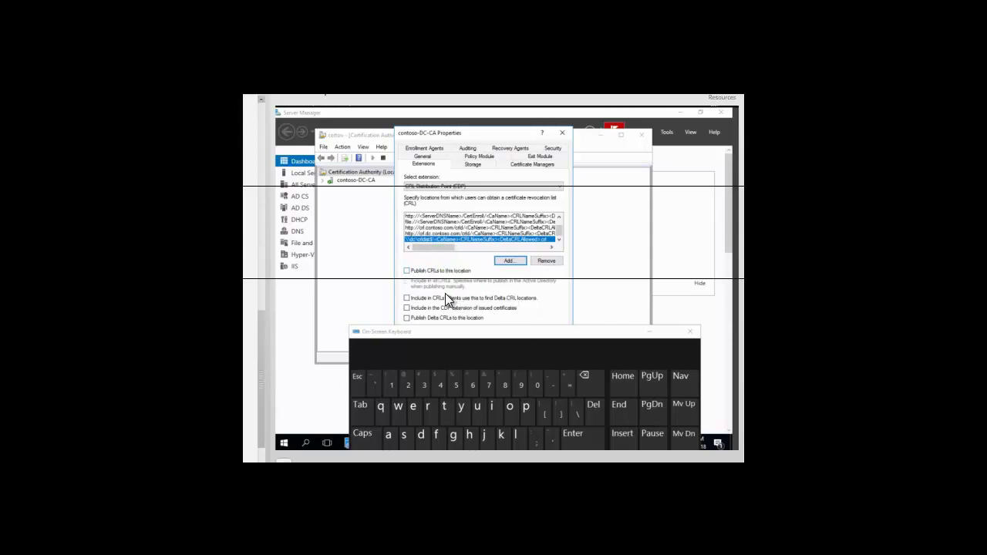
# Step: Enable publishing of both CRLs and delta CRLs to the new \\dc\crldist$ location
pyautogui.click(406, 271)
pyautogui.click(406, 271)
pyautogui.click(408, 319)
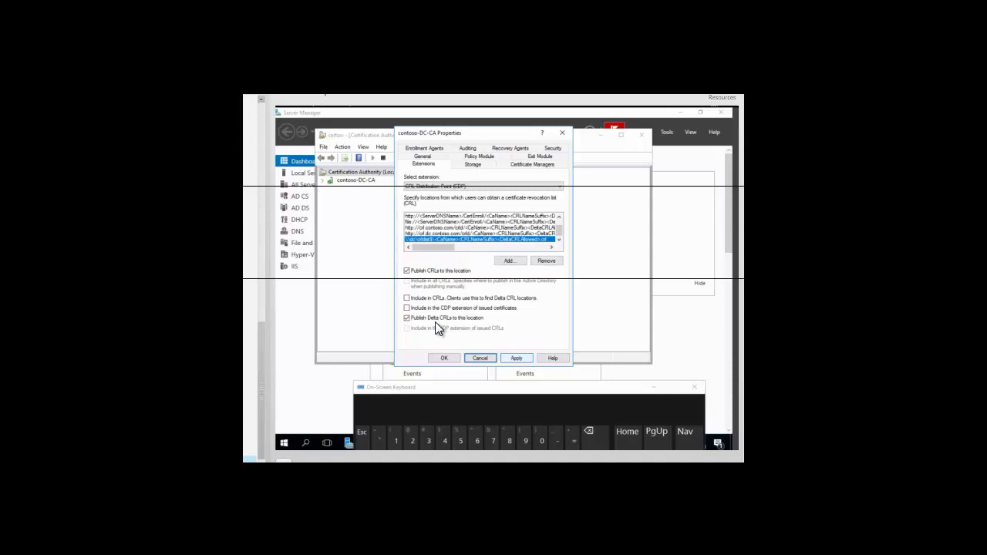
# Step: Apply the extension changes with a restart of Active Directory Certificate Services, and close the CA properties and the Certification Authority console
pyautogui.click(517, 359)
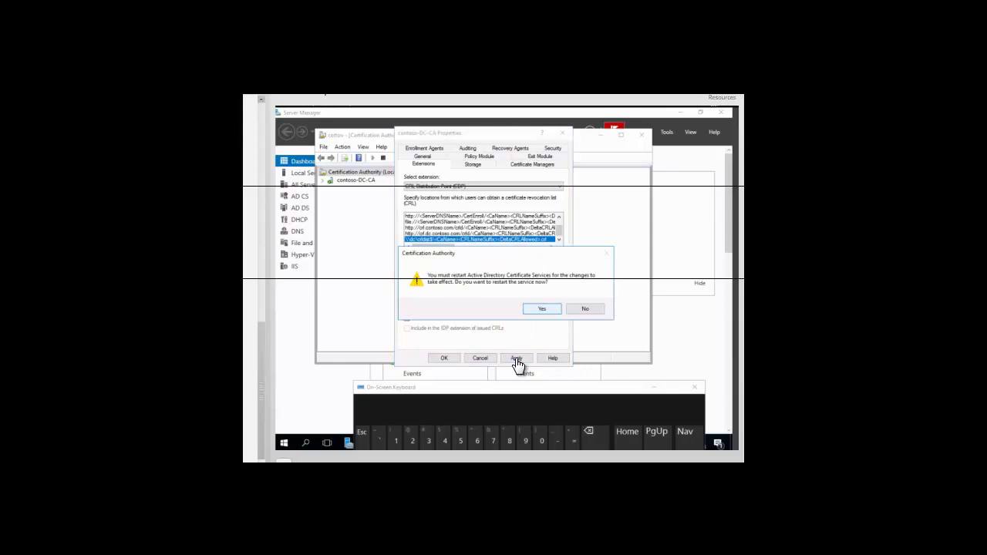
pyautogui.click(542, 309)
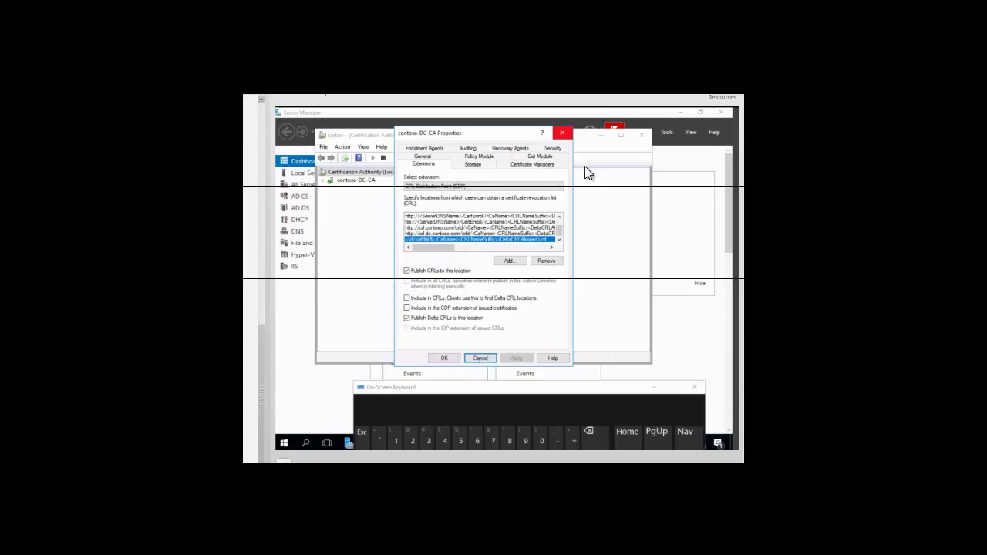
pyautogui.click(563, 136)
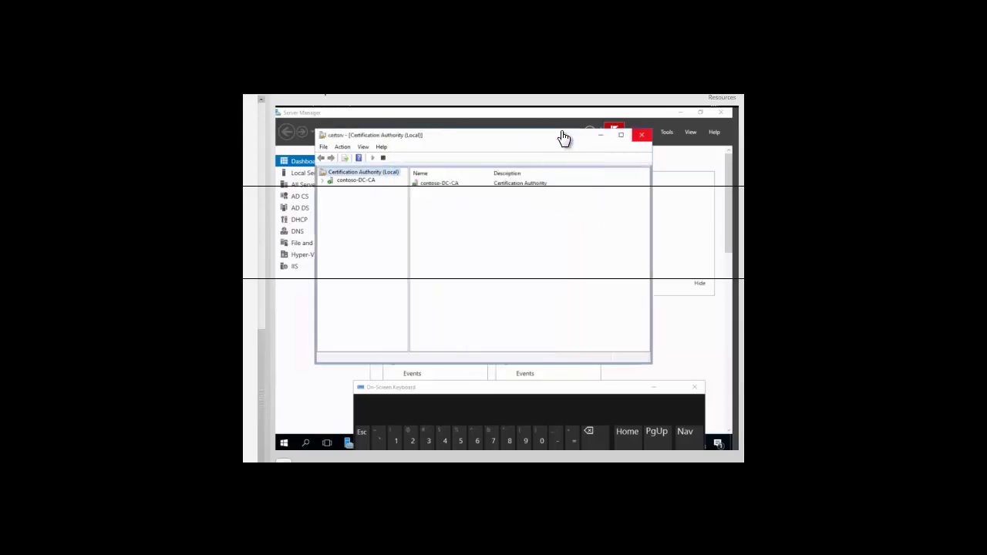
pyautogui.click(642, 137)
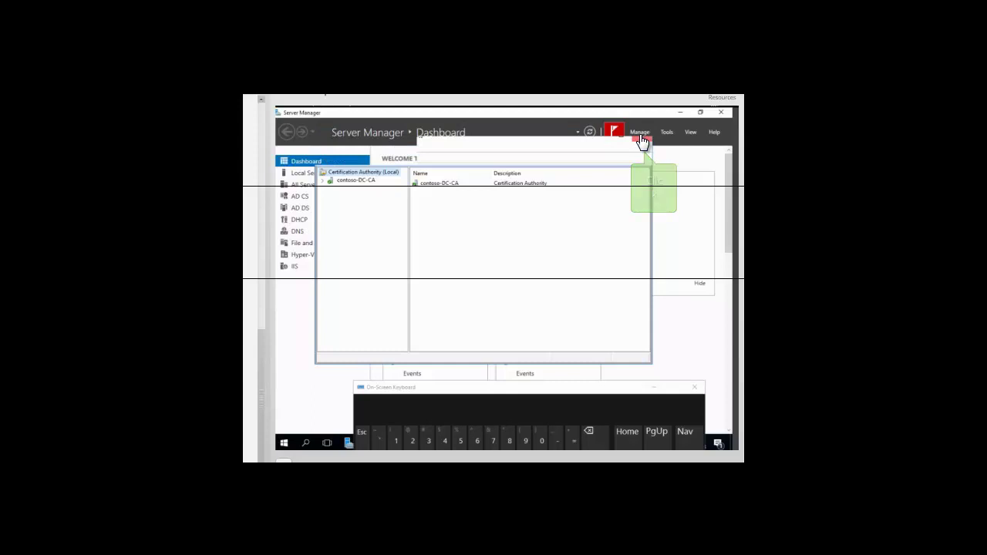